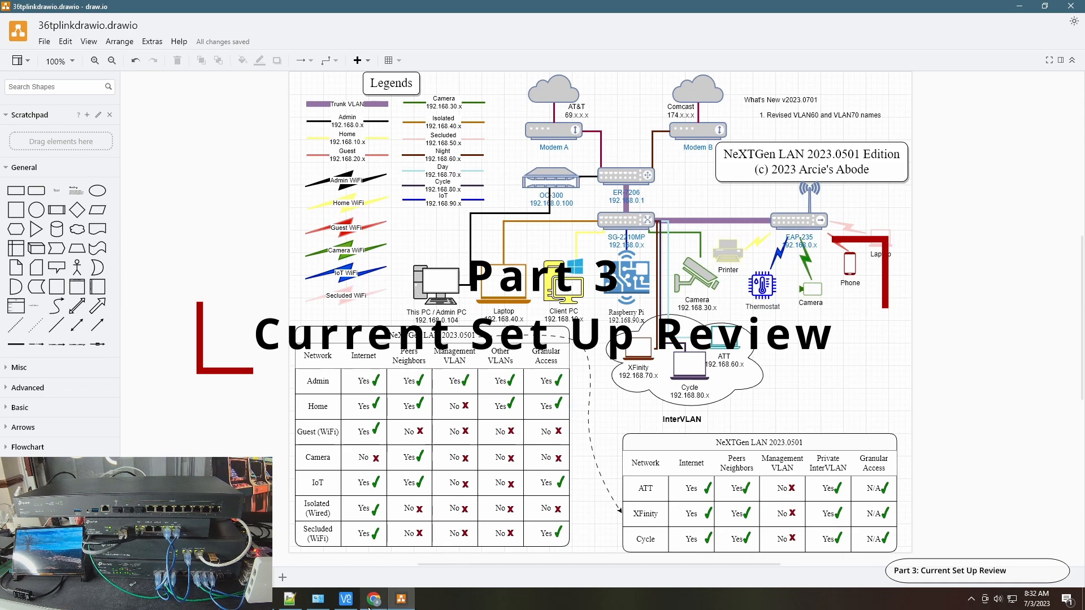
Switch to the Omada controller in Chrome and review the ER-7206 gateway's SFP WAN and WAN connection details
mouse_move(370, 603)
left_click(371, 562)
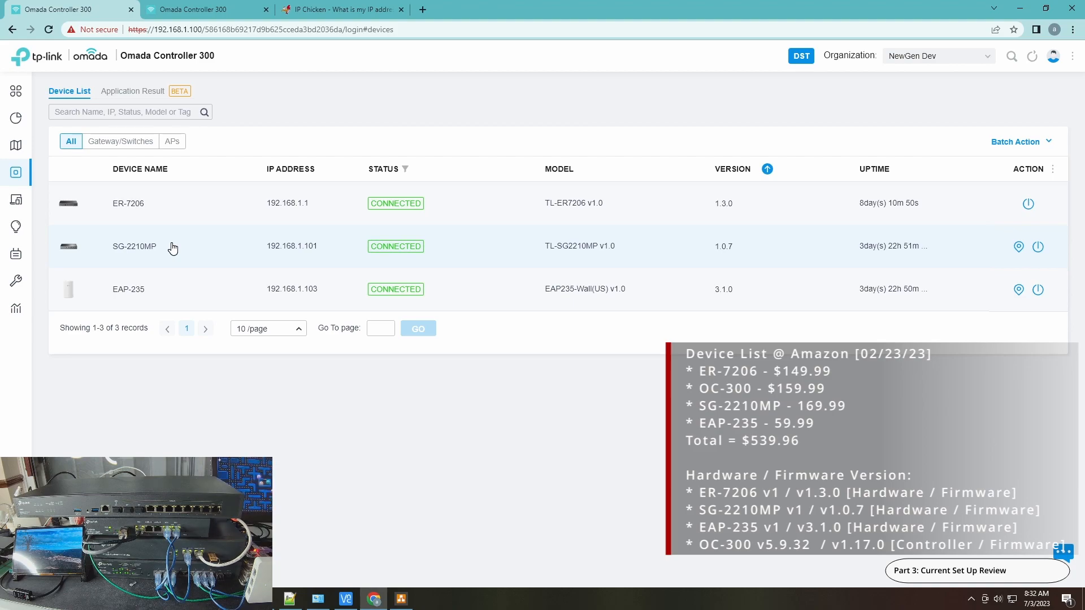
left_click(118, 209)
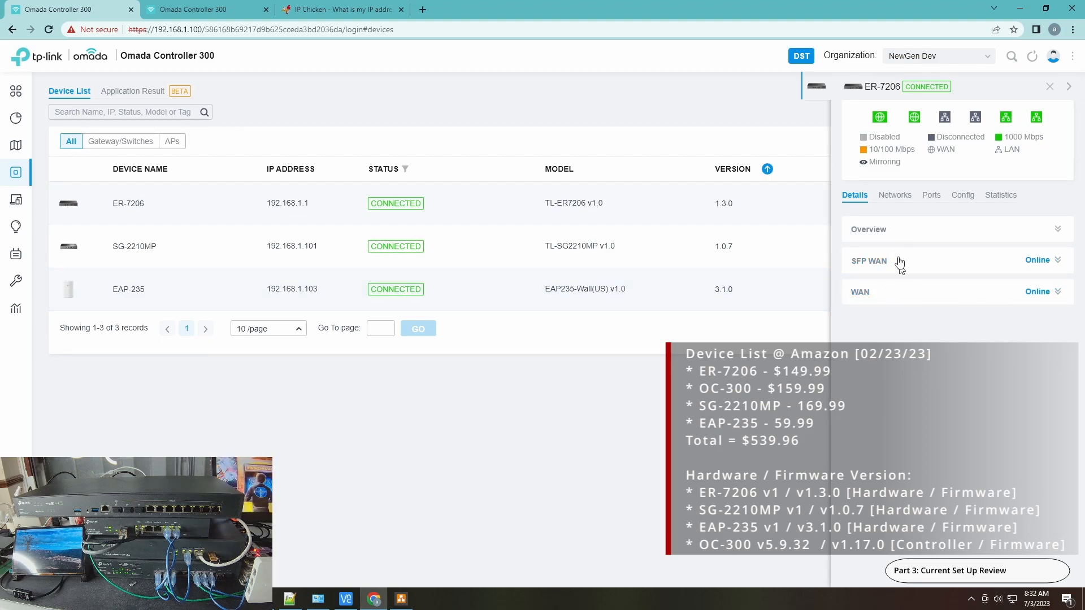
left_click(1040, 269)
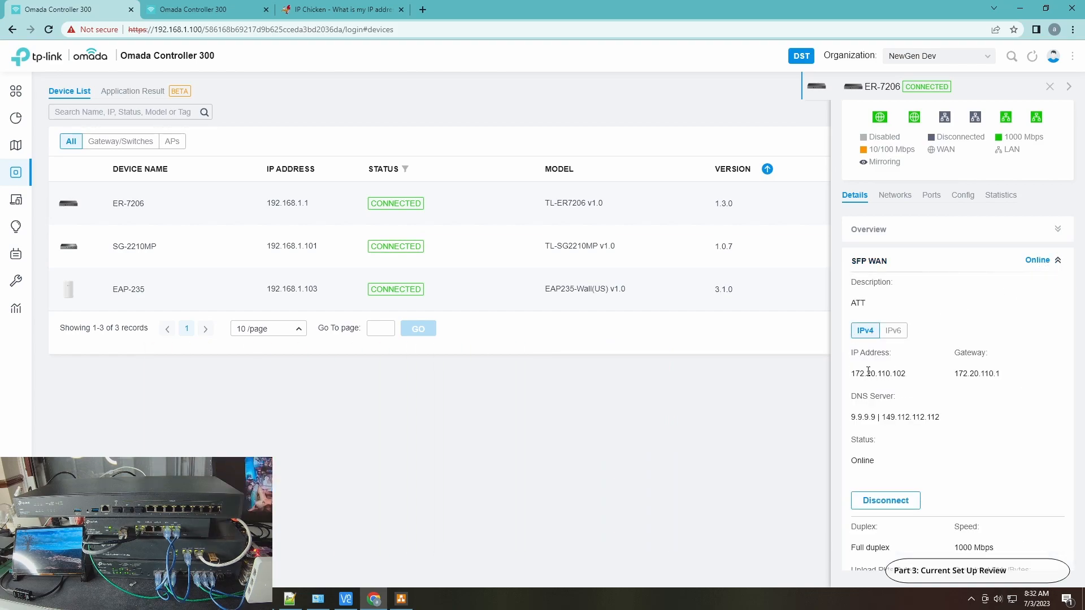
left_click(1057, 261)
left_click(859, 304)
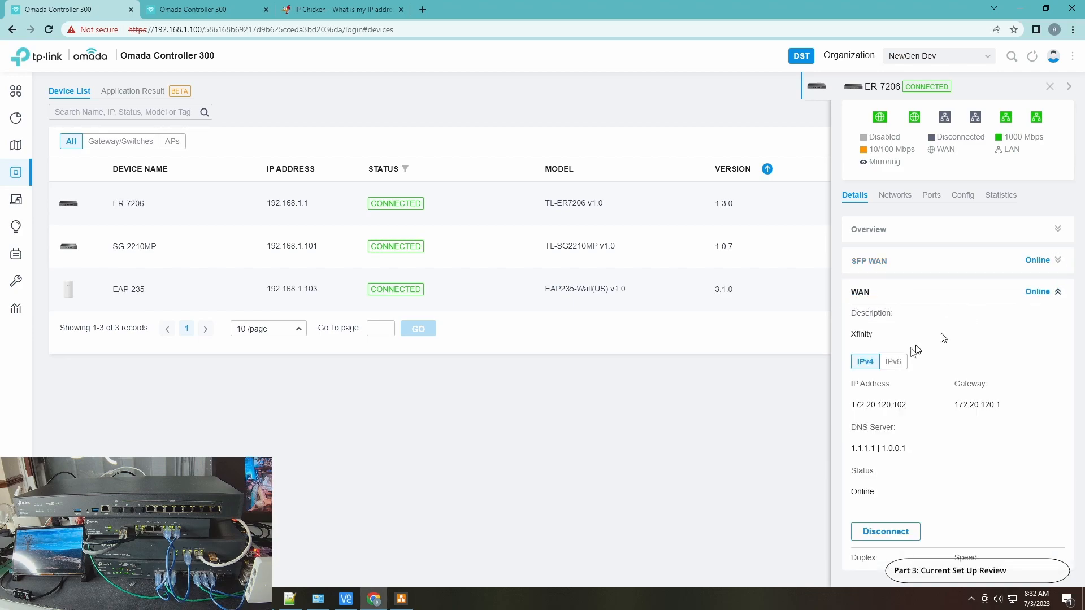
left_click(1058, 292)
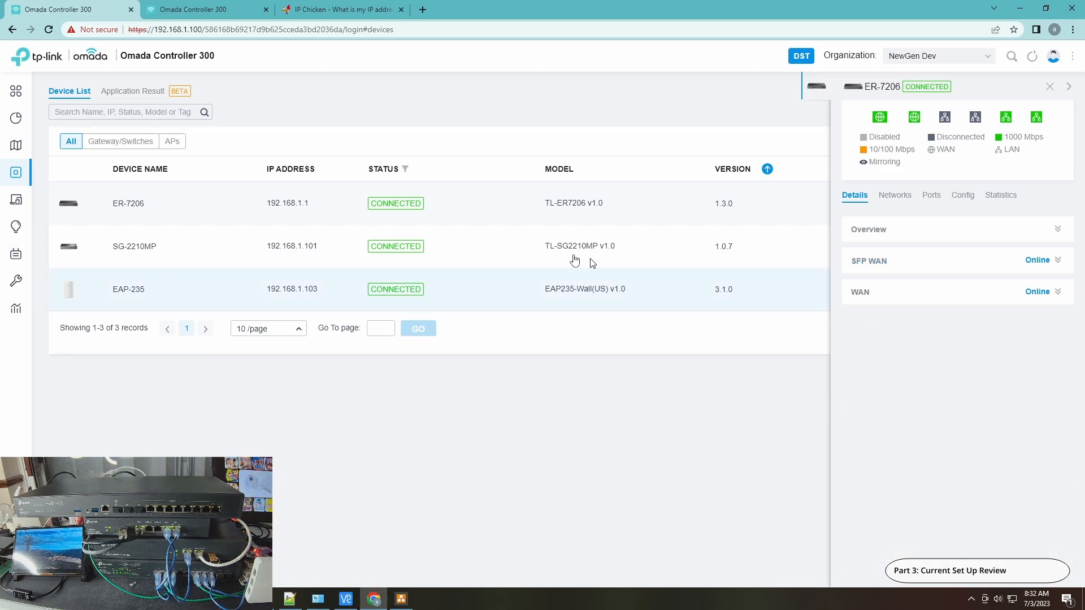
Review the SG-2210MP switch's port list, including the profile assigned to each port
left_click(157, 250)
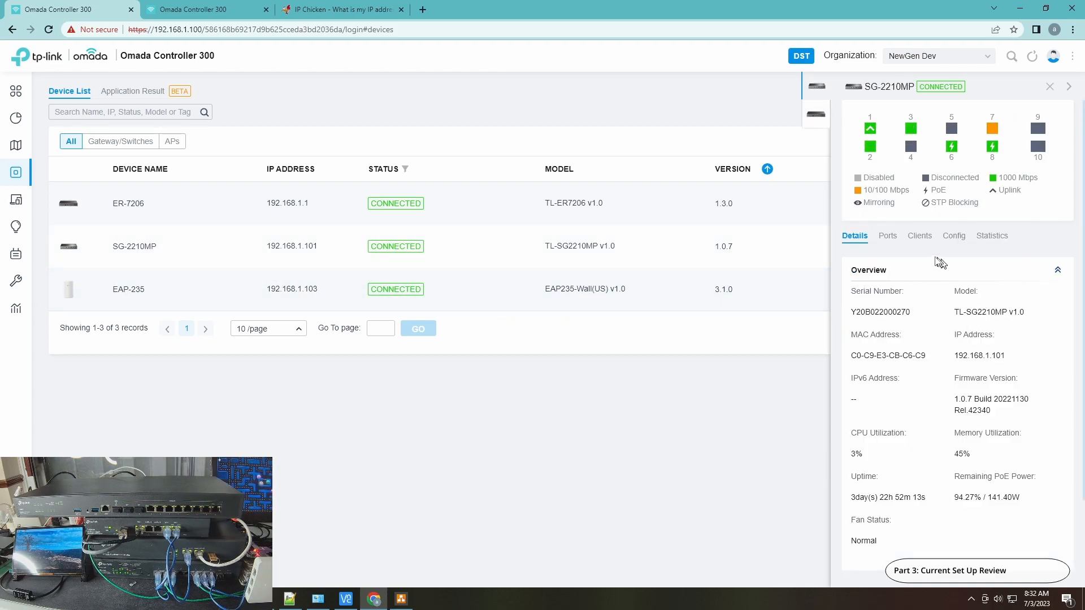
left_click(898, 240)
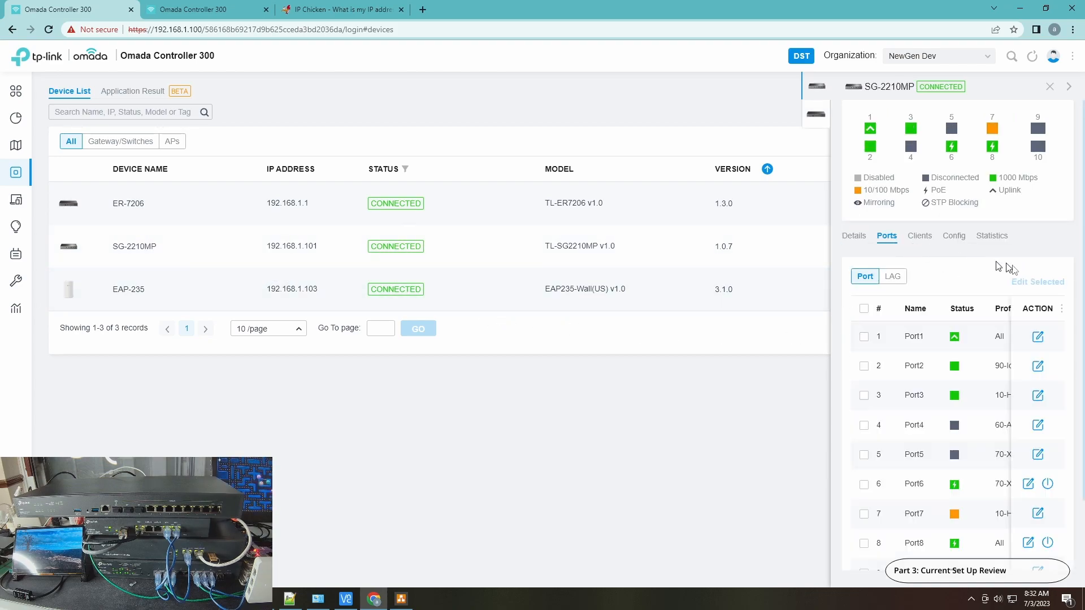
scroll(996, 503, "down", 3)
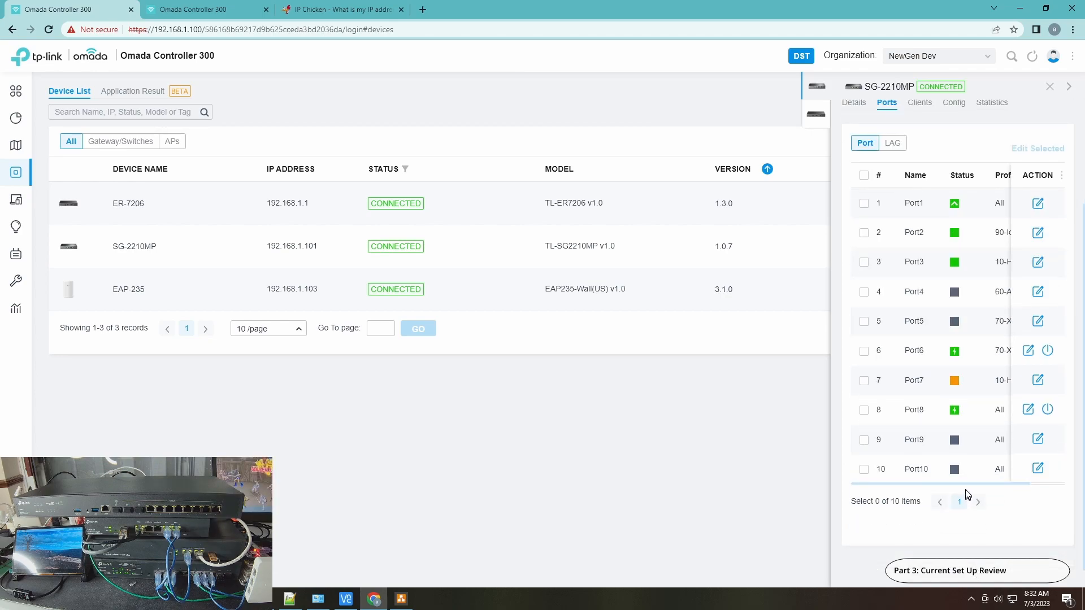
left_click_drag(969, 486, 1017, 487)
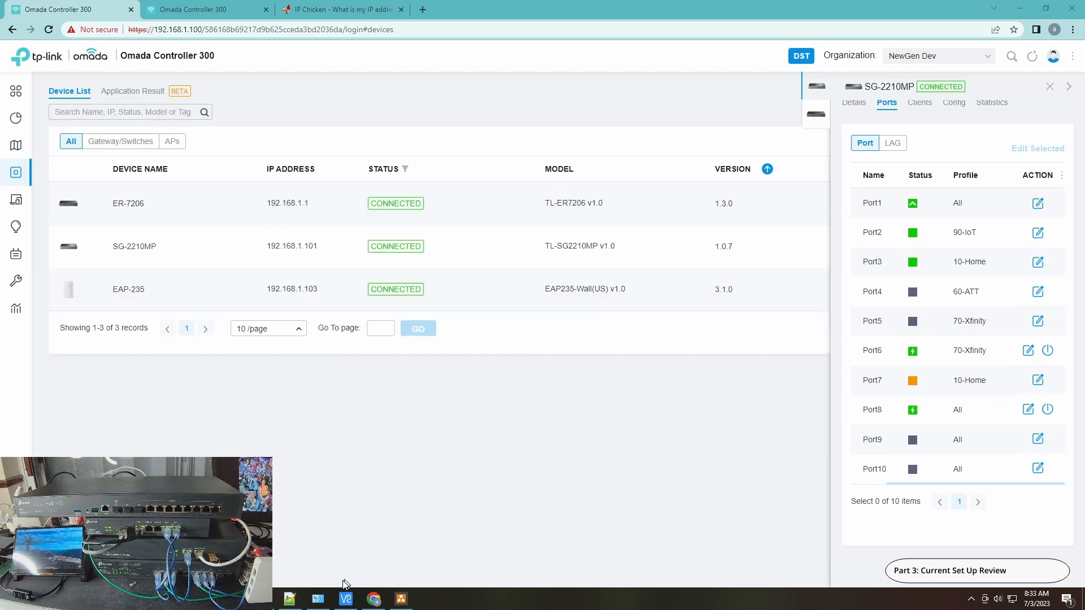
Switch to Network Connections and check the Ethernet adapter's connection details, closing its status windows when finished
left_click(318, 599)
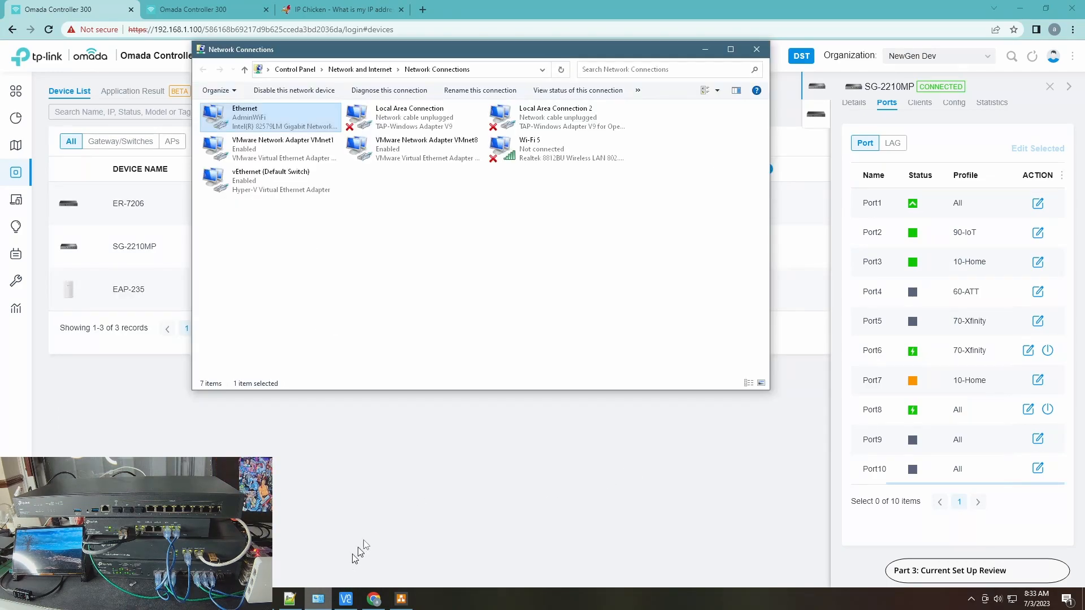
double_click(266, 122)
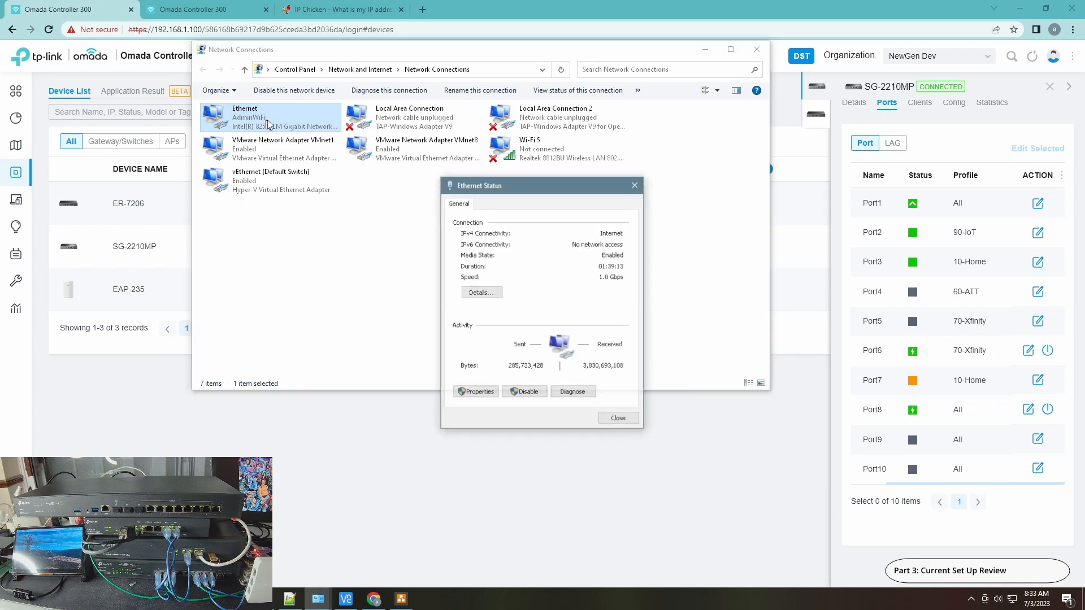
left_click(480, 293)
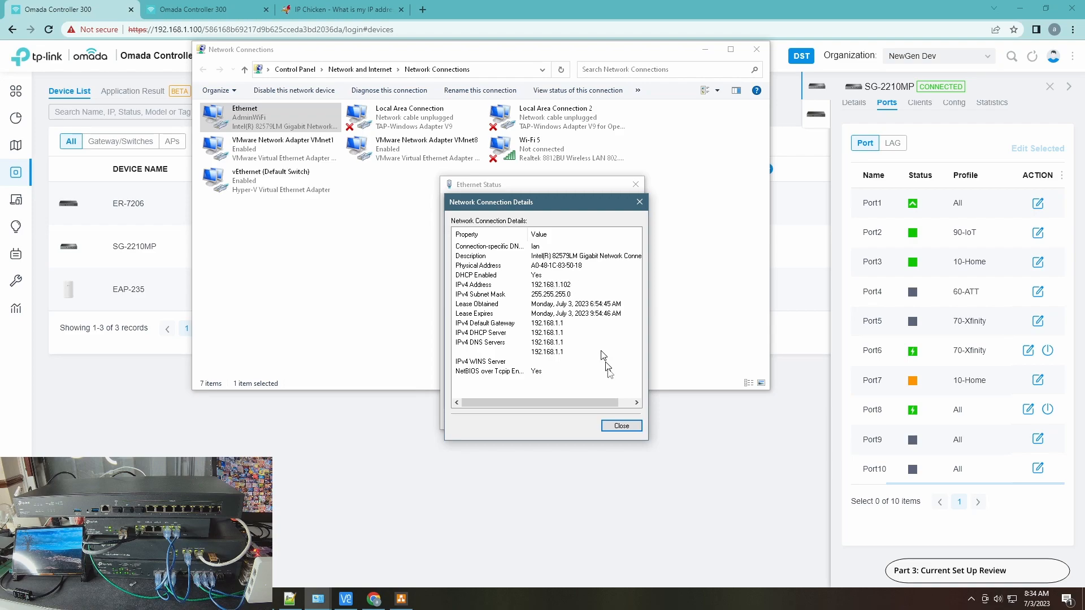
left_click(622, 425)
left_click(616, 417)
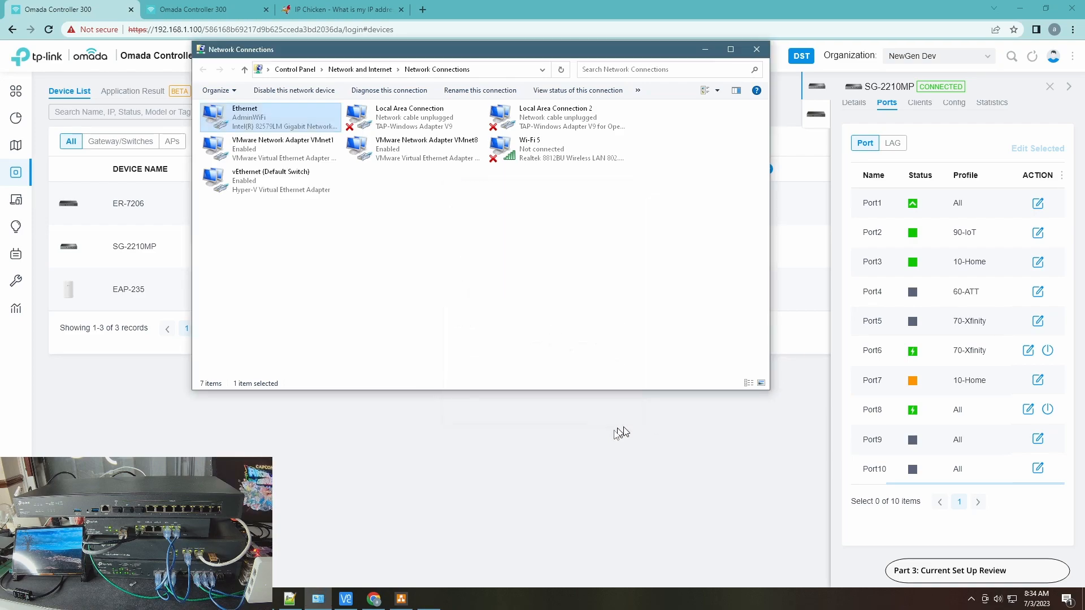
Switch to Command Prompt, start a continuous ping with "ping google.com -t", and move its window toward the middle of the desktop
left_click(429, 599)
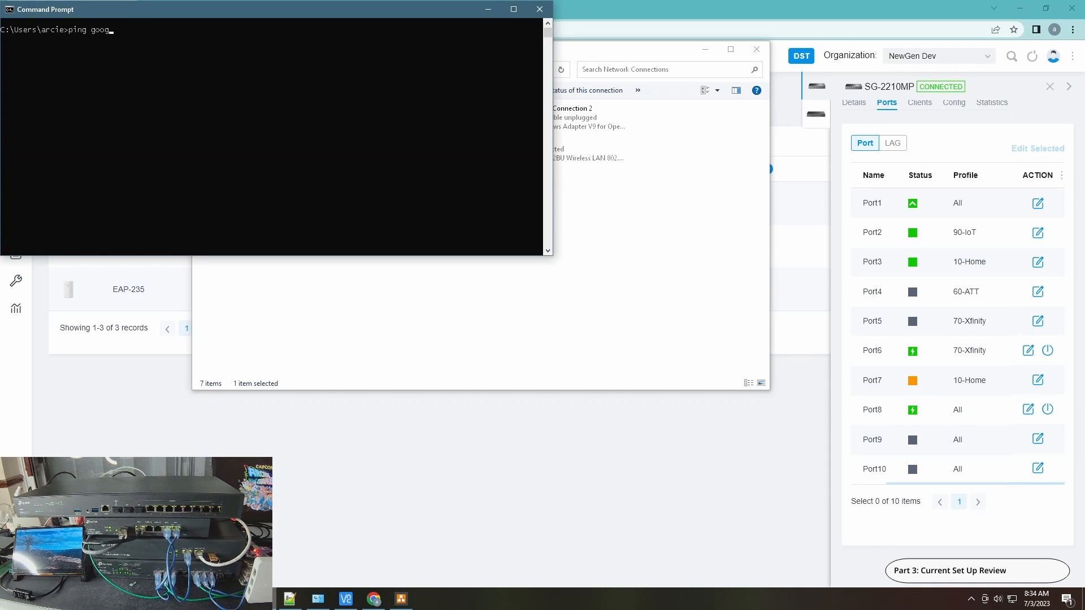
type("-t")
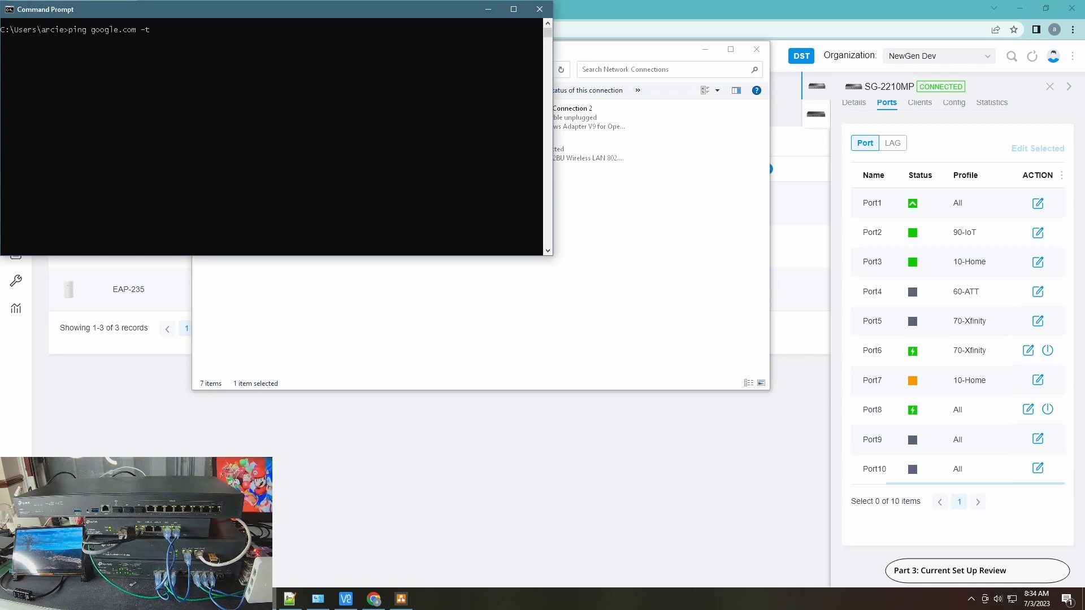
key("Return")
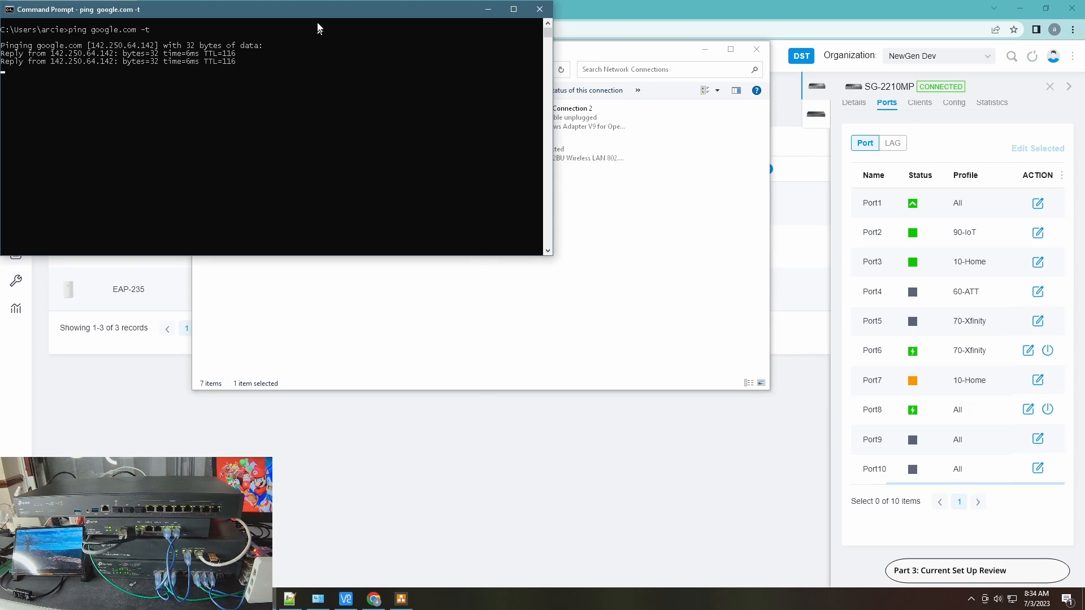
left_click_drag(315, 8, 470, 158)
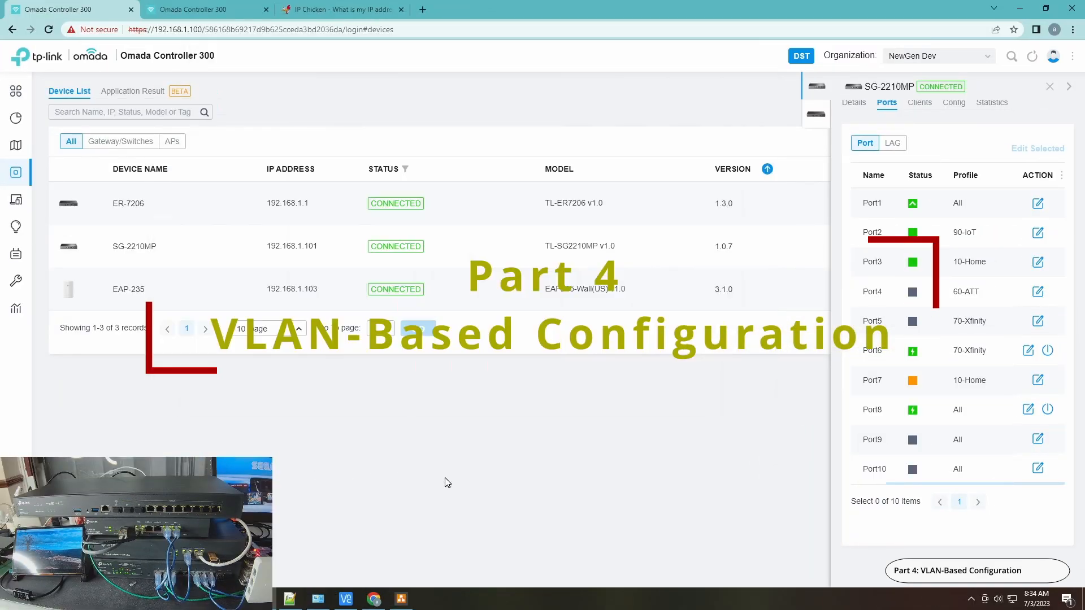
Return to the Omada controller, open the site's Policy Routing settings under Transmission, and close the open device details
double_click(506, 10)
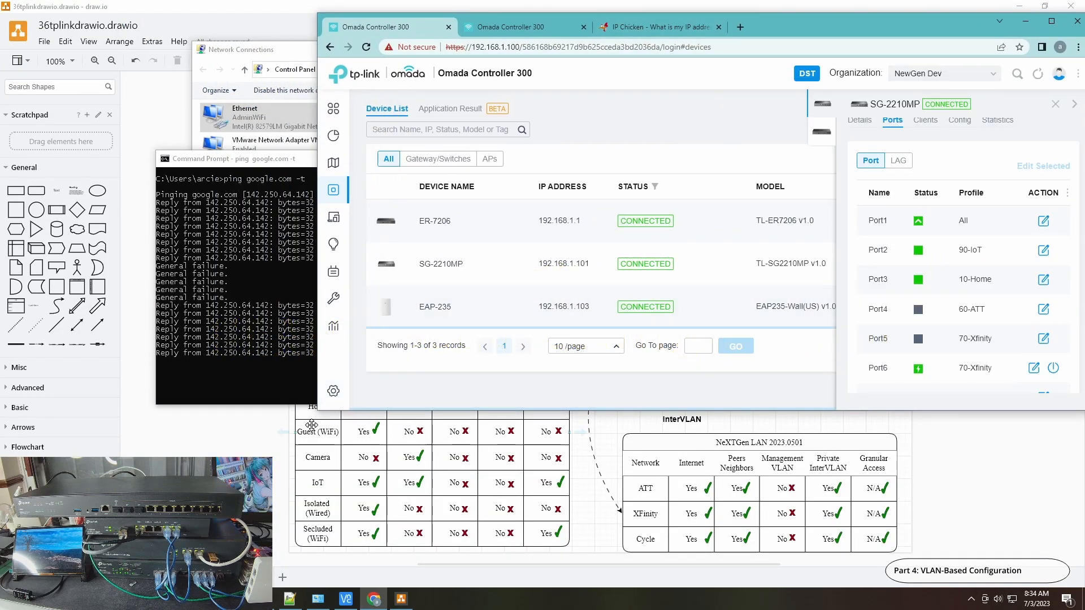
mouse_move(335, 395)
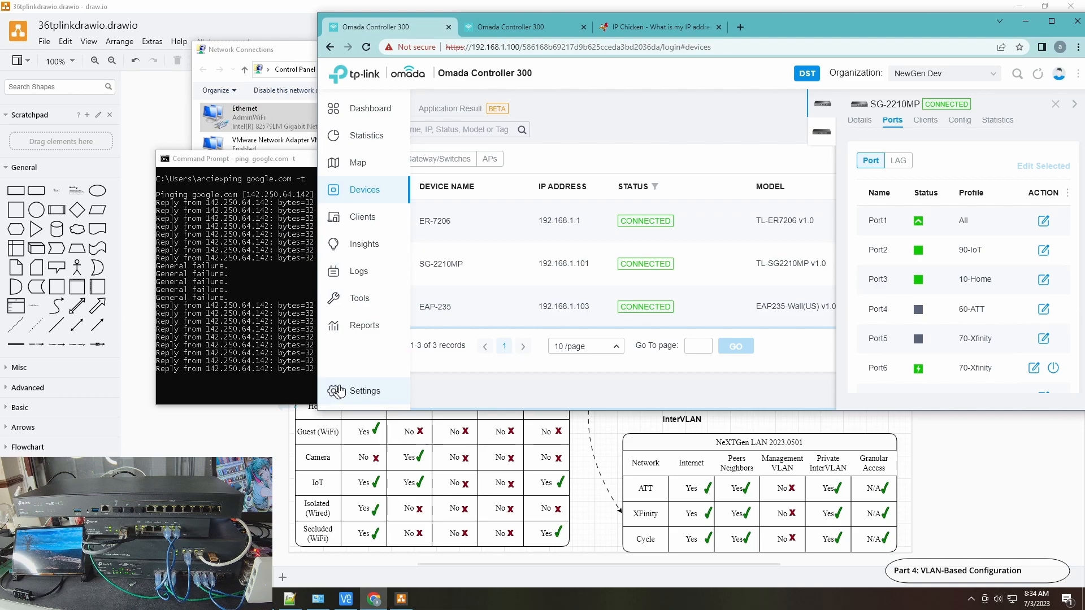
left_click(339, 394)
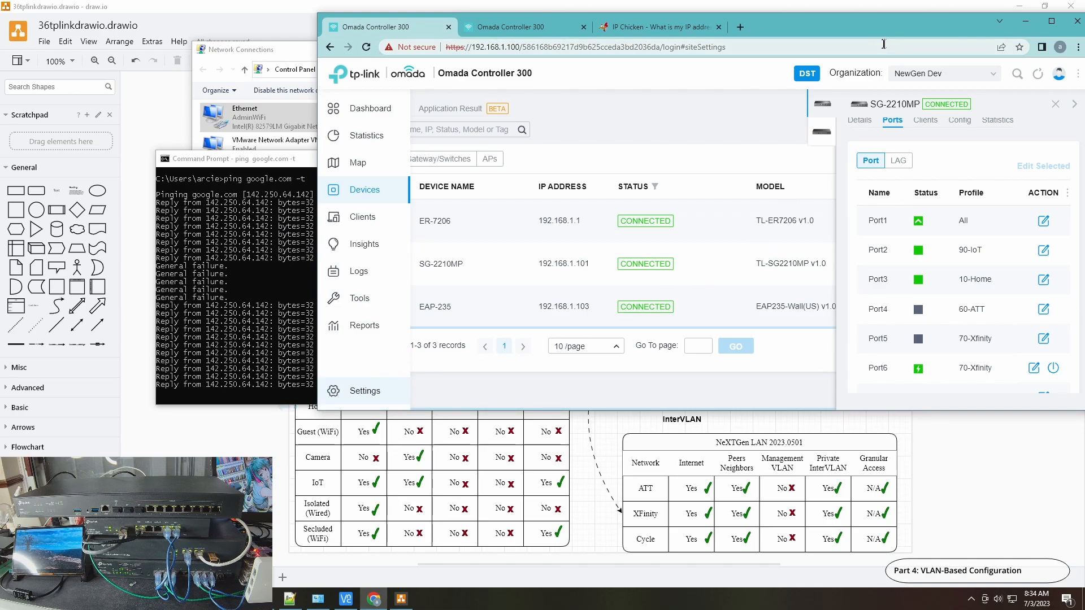
double_click(905, 22)
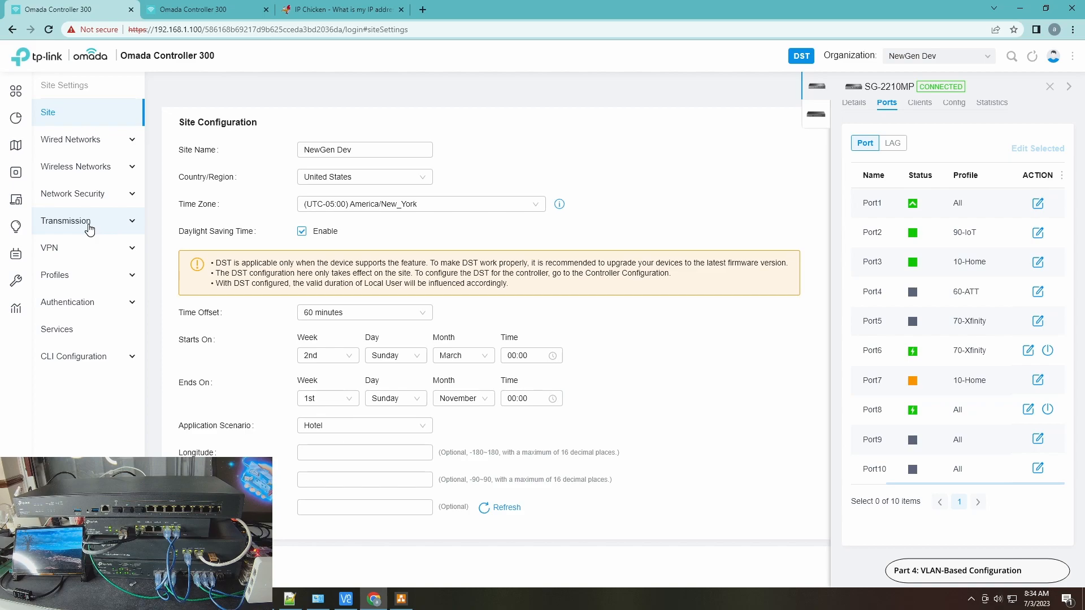
left_click(90, 226)
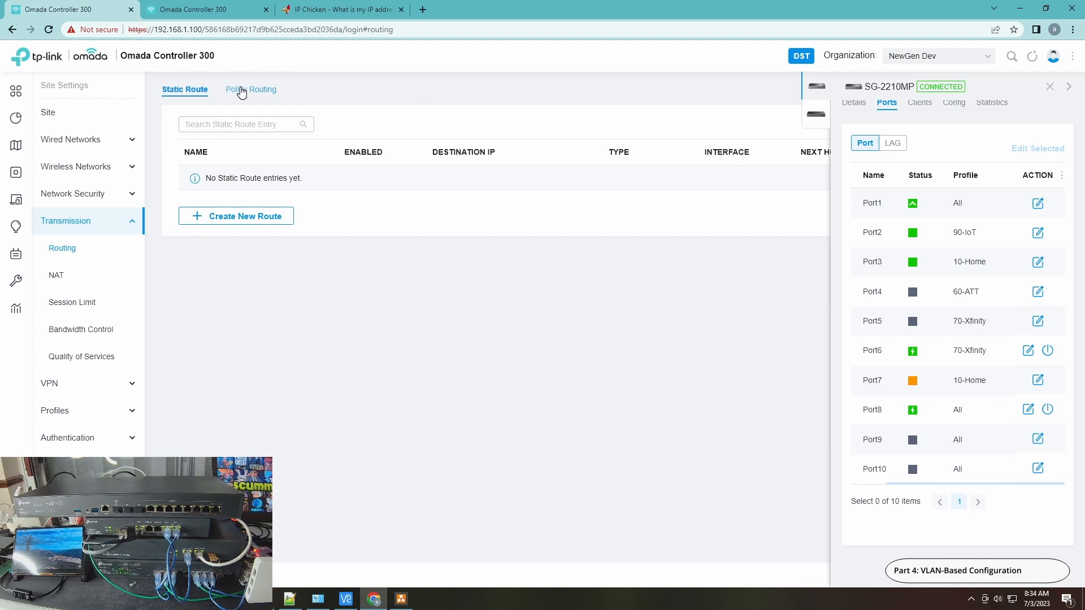
left_click(242, 92)
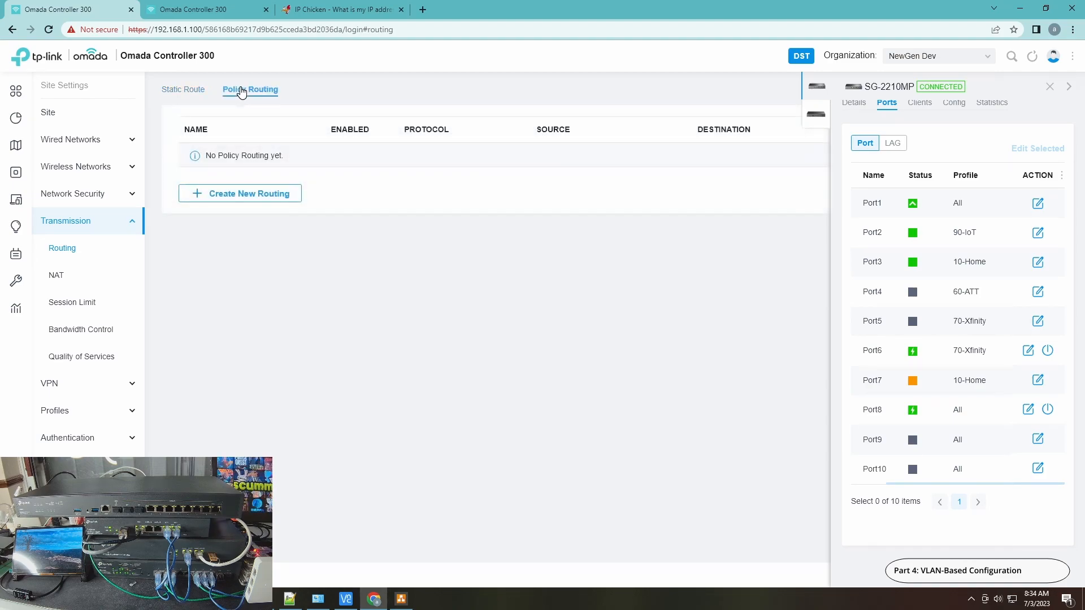
left_click(1055, 92)
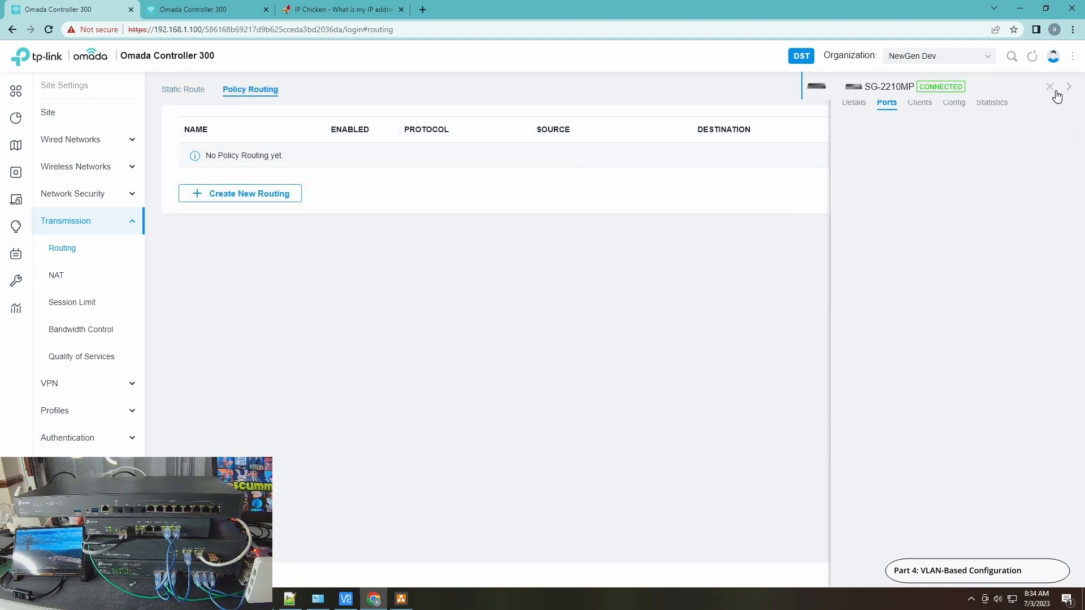
left_click(1050, 86)
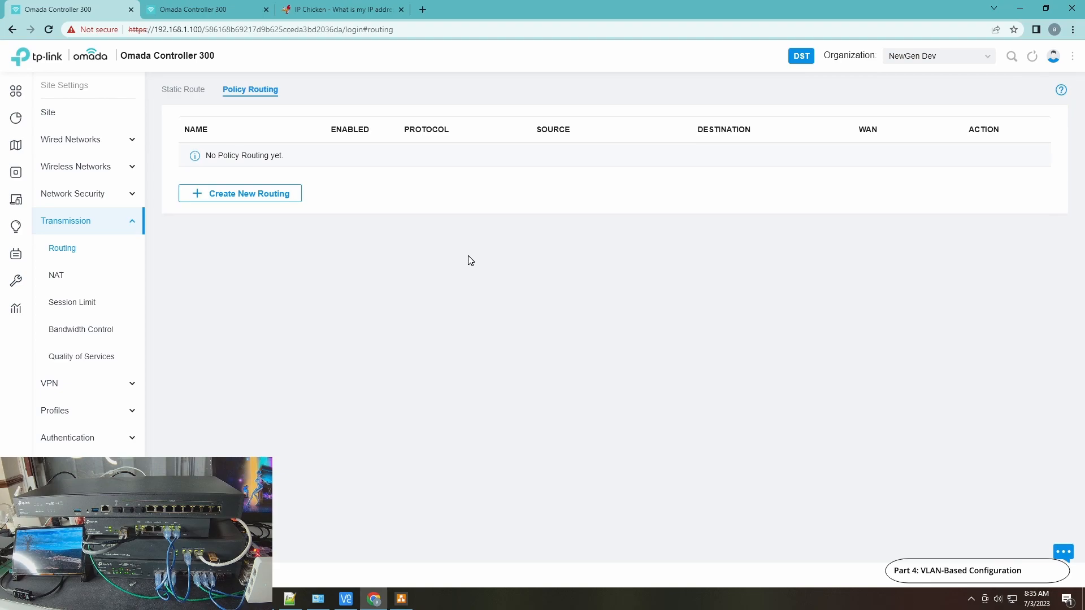
Start a new policy routing rule and name it "ATT Redirect"
left_click(243, 195)
left_click(394, 149)
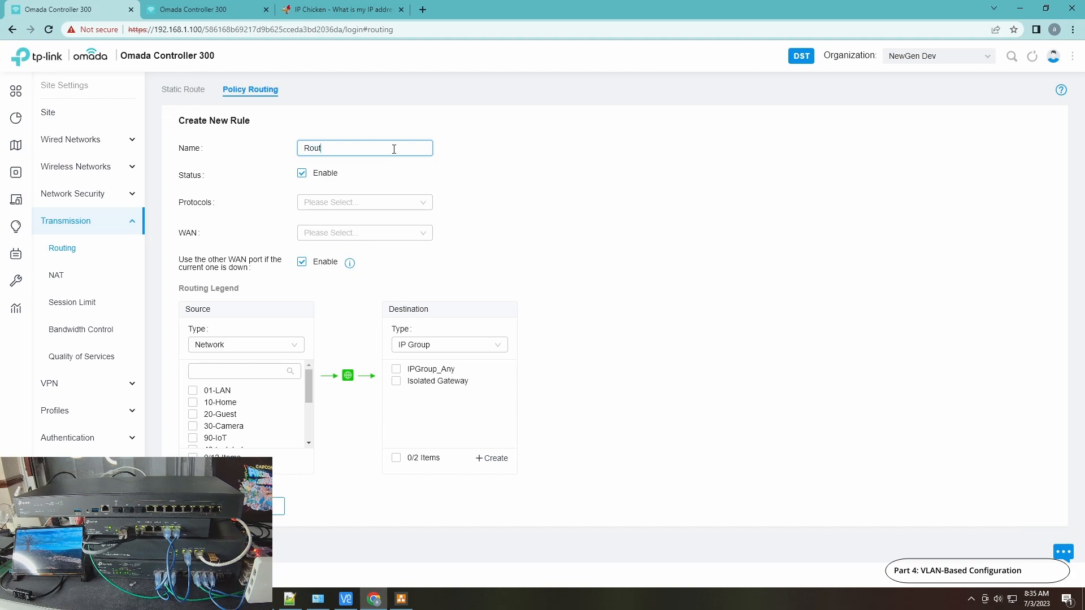
type("Rout")
key("BackSpace")
key("BackSpace")
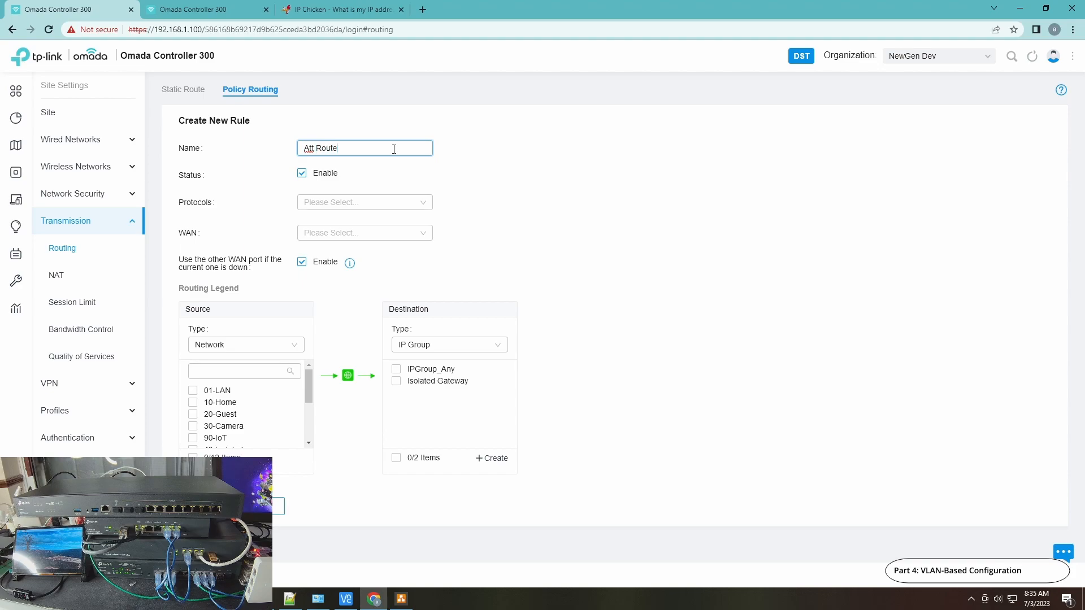
type("Redirec")
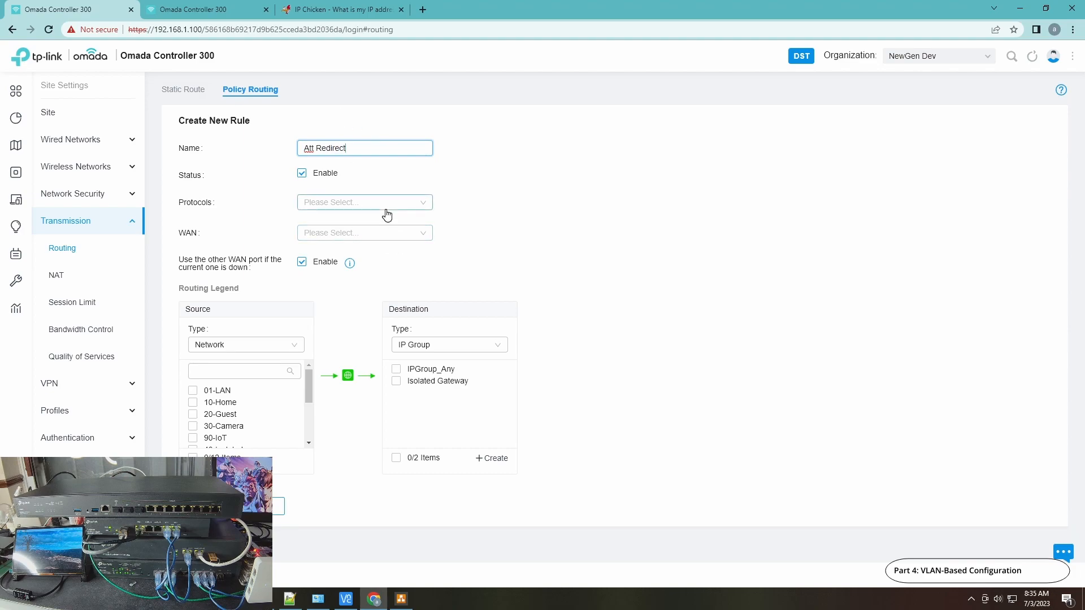
type("AT")
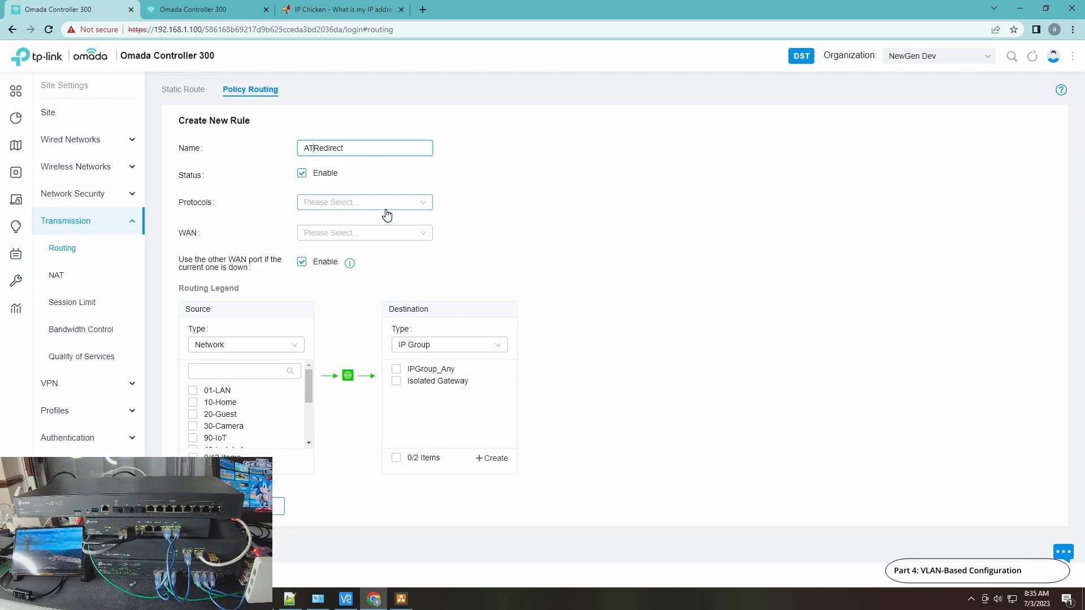
type("T")
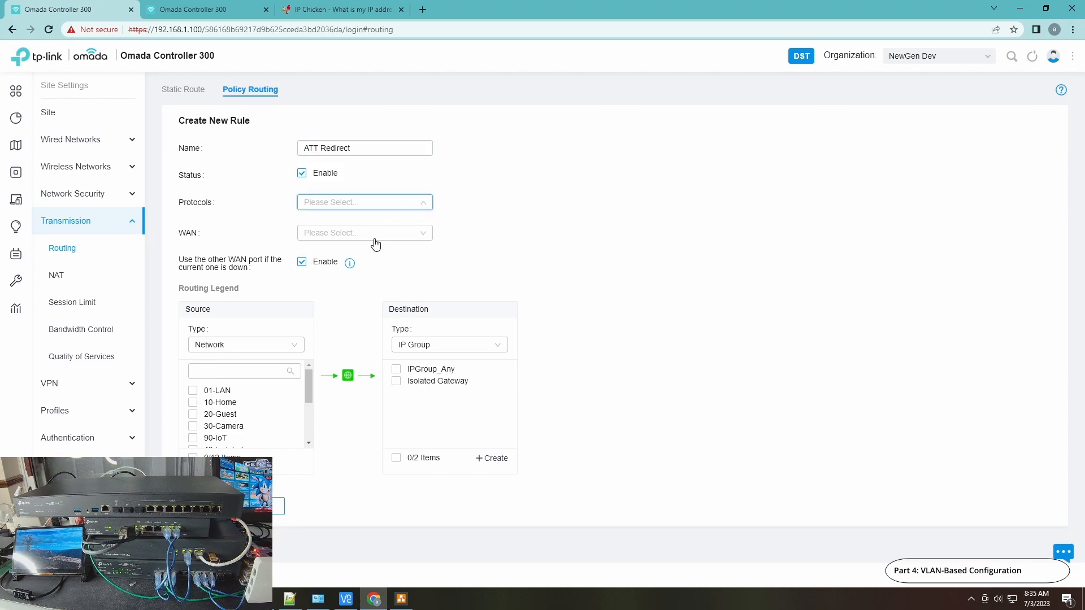
Set the new routing rule's protocols to All and its WAN to SFP WAN
left_click(542, 263)
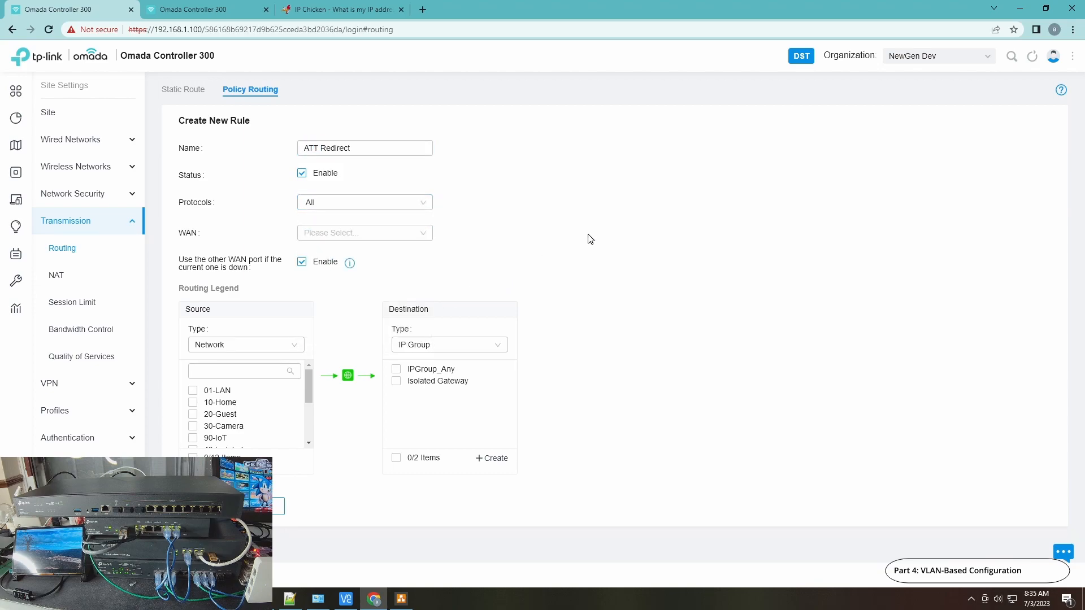
left_click(362, 234)
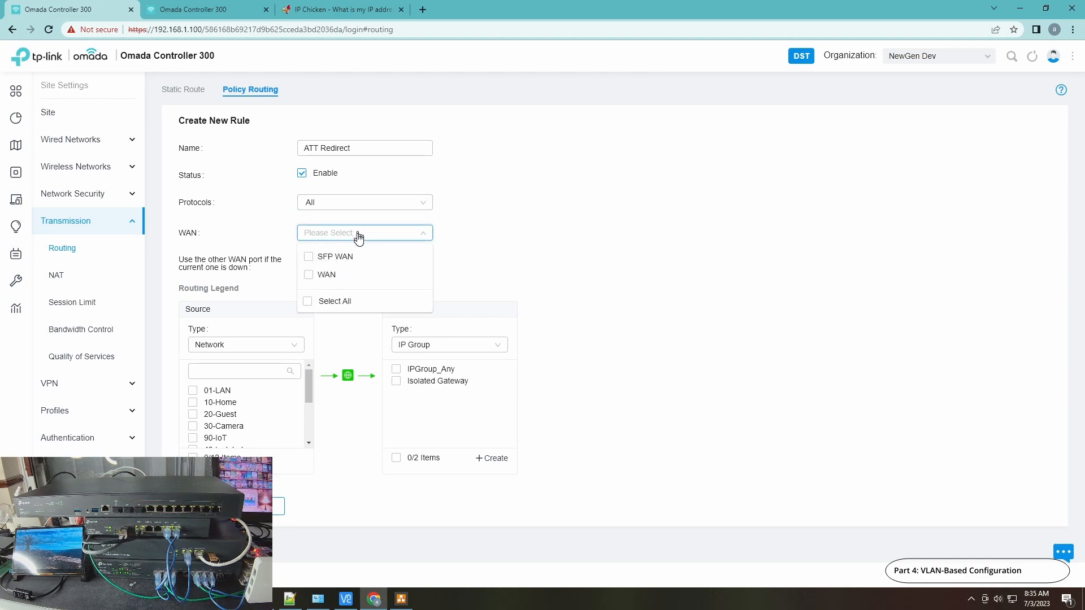
left_click(310, 258)
left_click(363, 172)
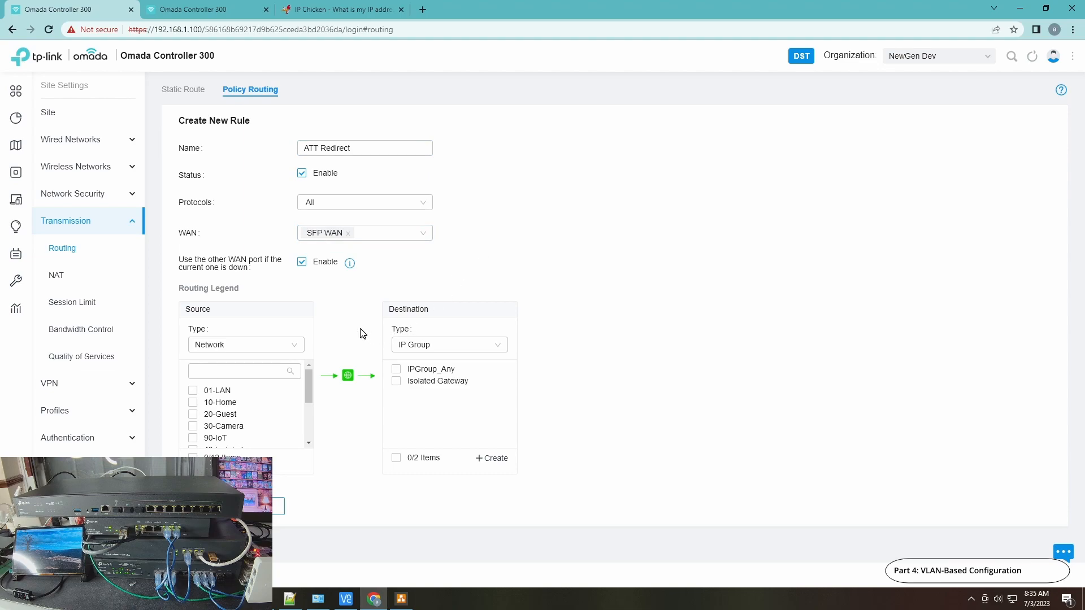
Set the rule's source to 60-ATT and destination to IPGroup_Any, disable fallback to the other WAN port, and create the rule
left_click_drag(308, 389, 303, 406)
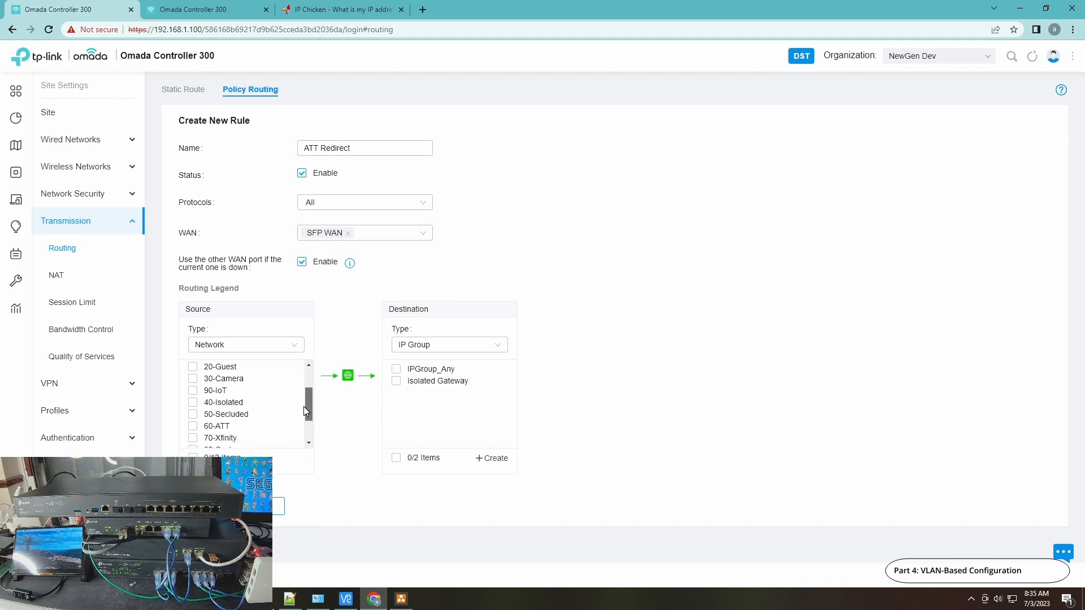
left_click(194, 429)
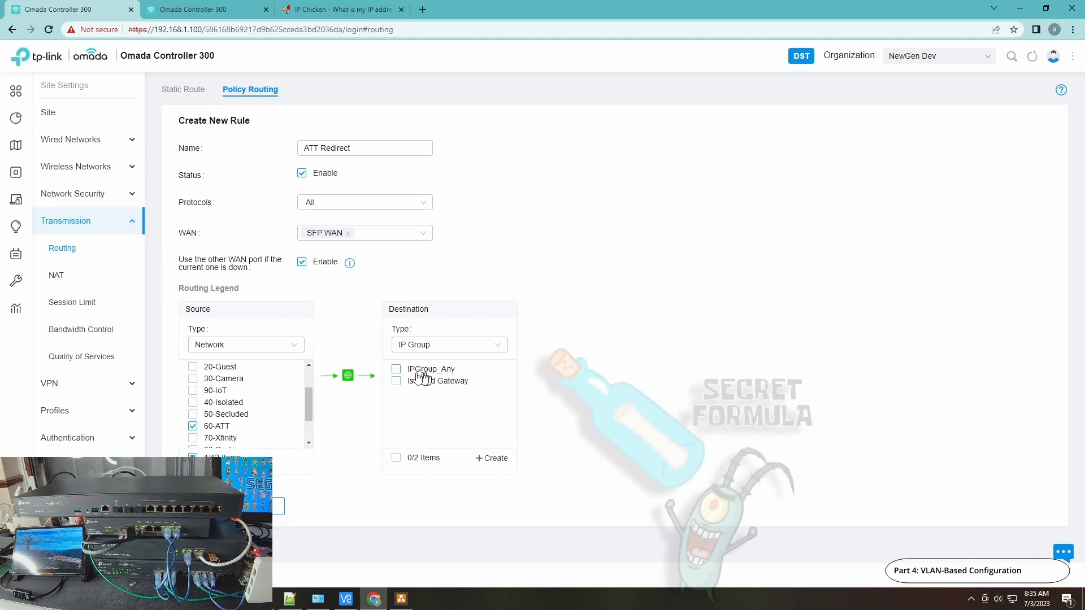
left_click(397, 370)
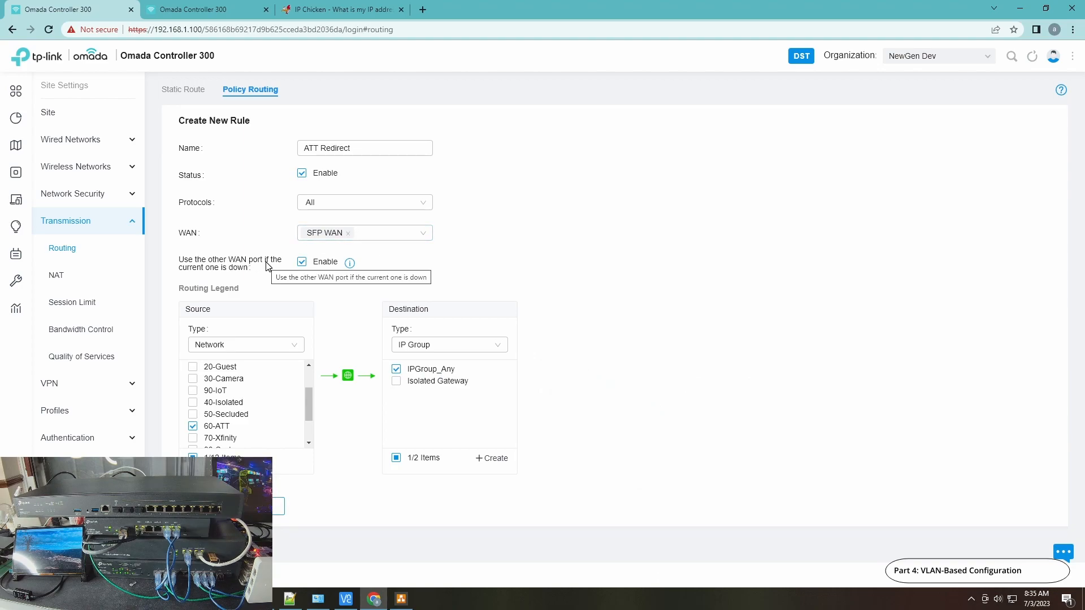
left_click(303, 264)
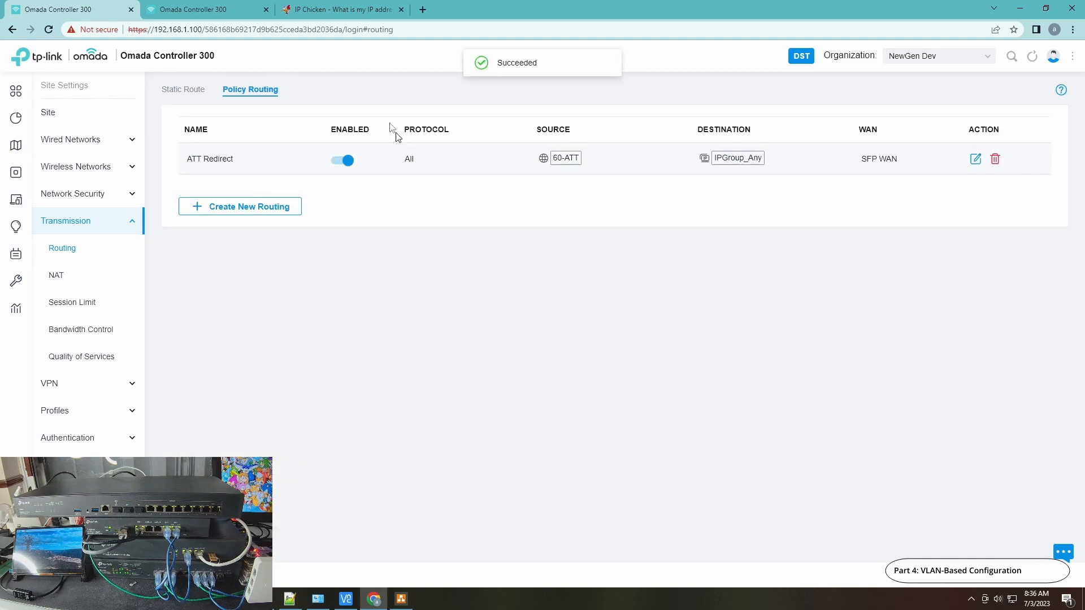
Start another policy routing rule and name it "XFinity Redirect"
left_click(264, 212)
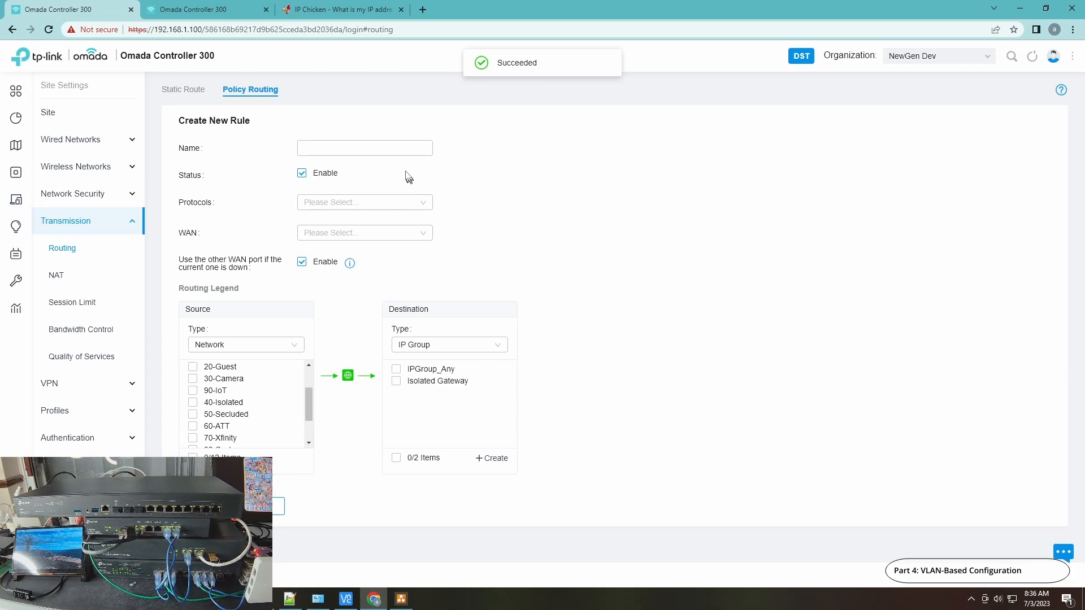
left_click(388, 151)
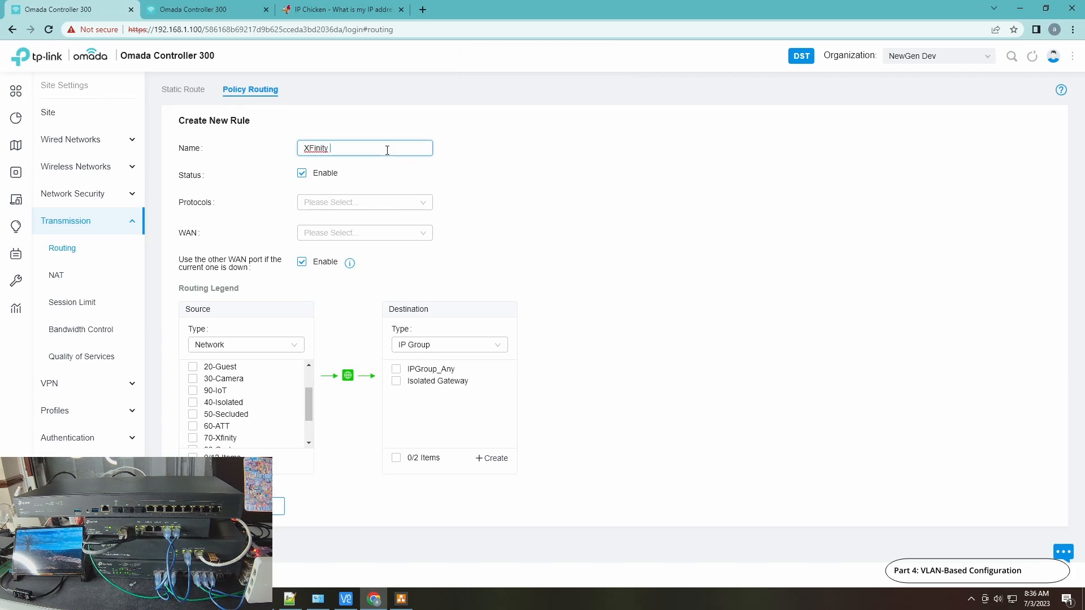
type("XFinity Redirect")
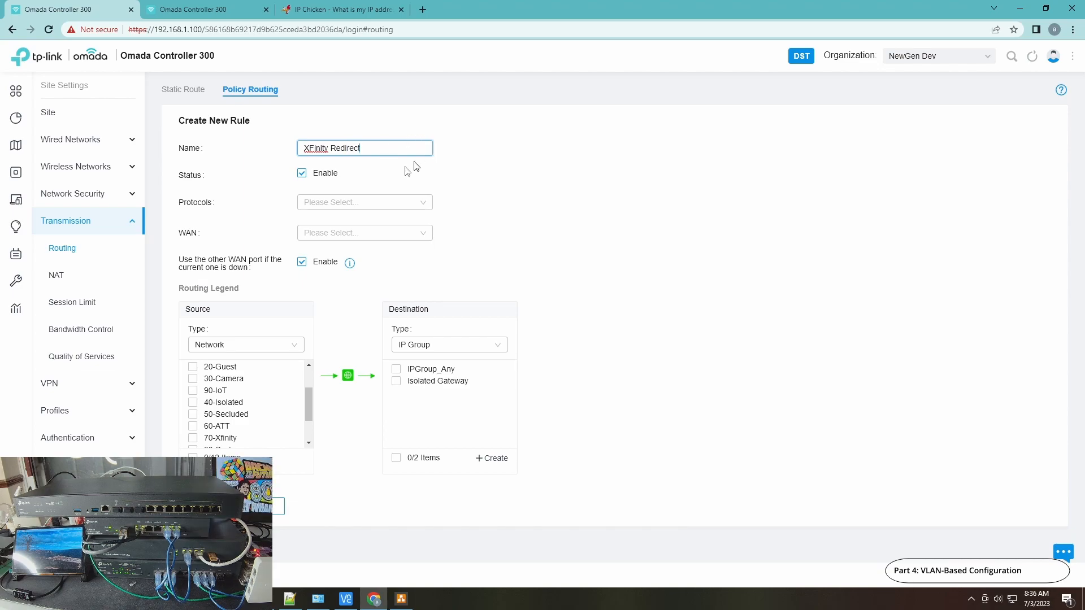
Set the new rule's protocols to All and its WAN to WAN, with fallback to the other WAN port disabled
left_click(364, 204)
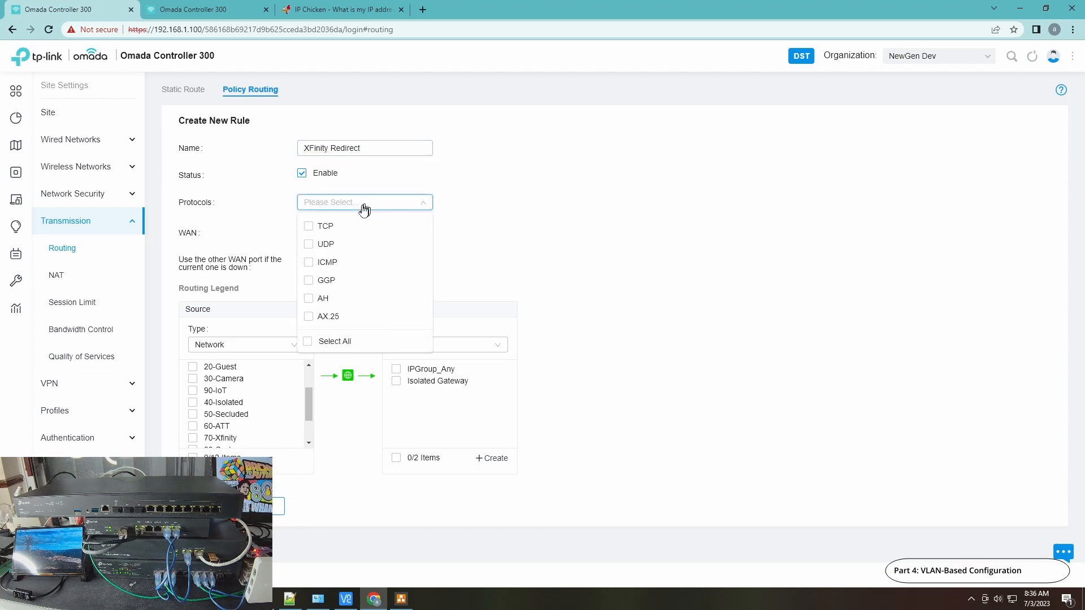
left_click(325, 344)
left_click(548, 240)
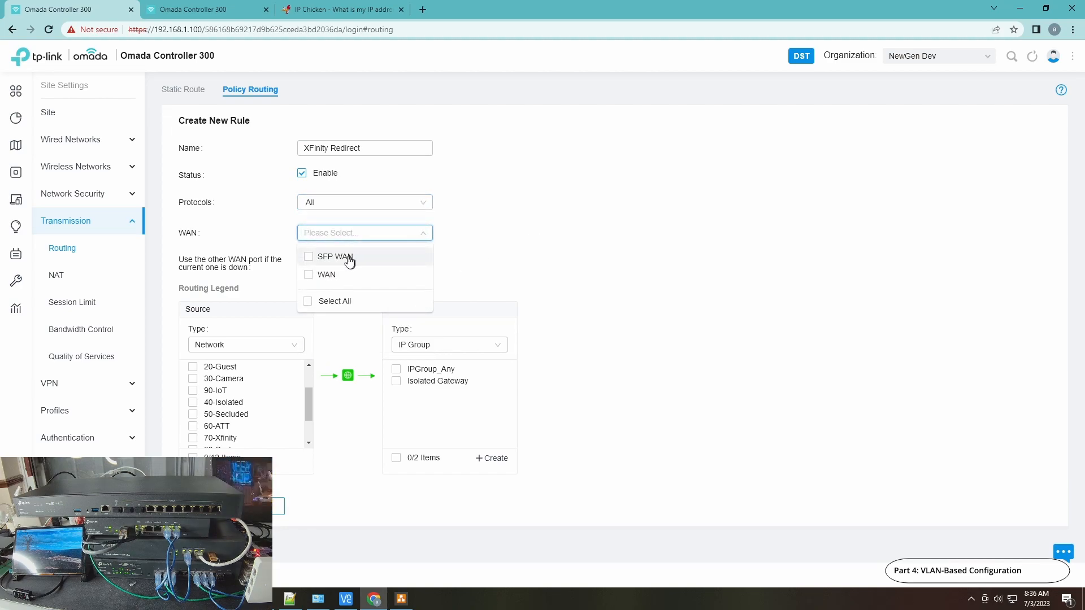
left_click(326, 276)
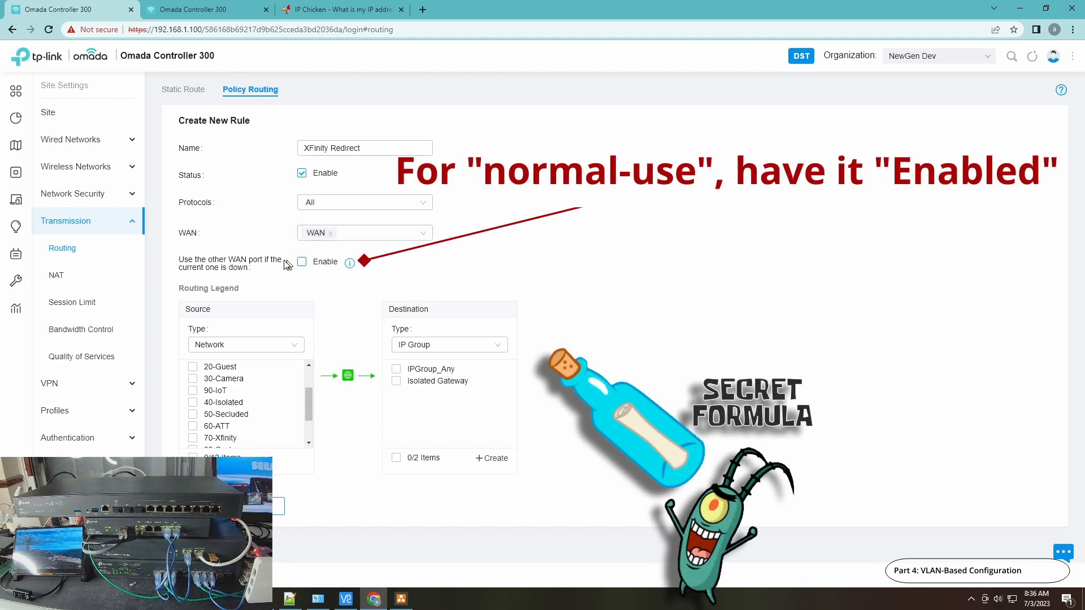
Set the rule's source to 70-Xfinity and its destination to IPGroup_Any, and create the rule
left_click(192, 438)
left_click(397, 370)
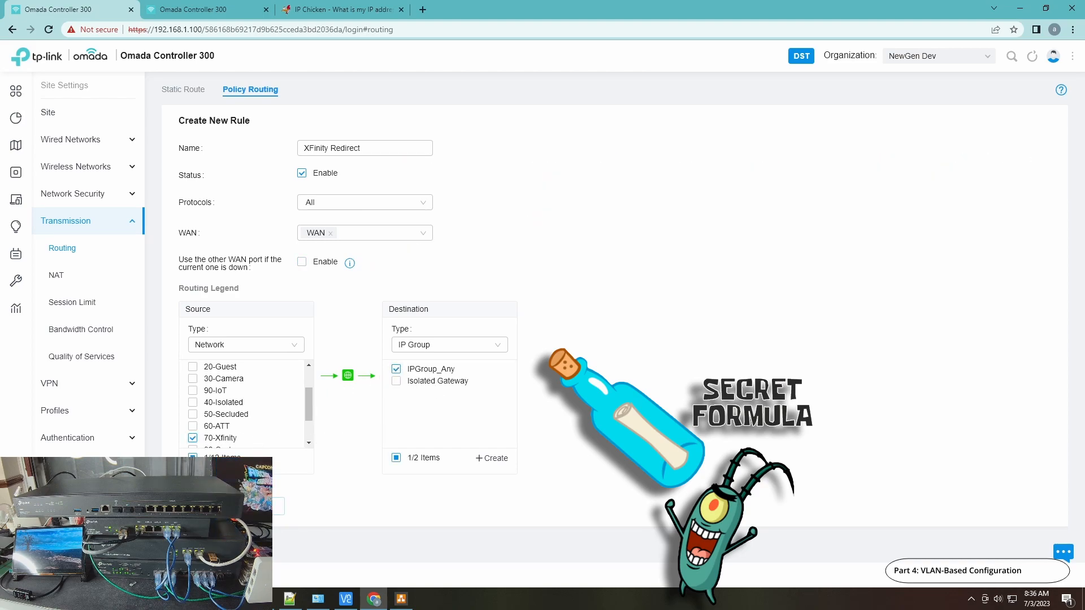
left_click(203, 507)
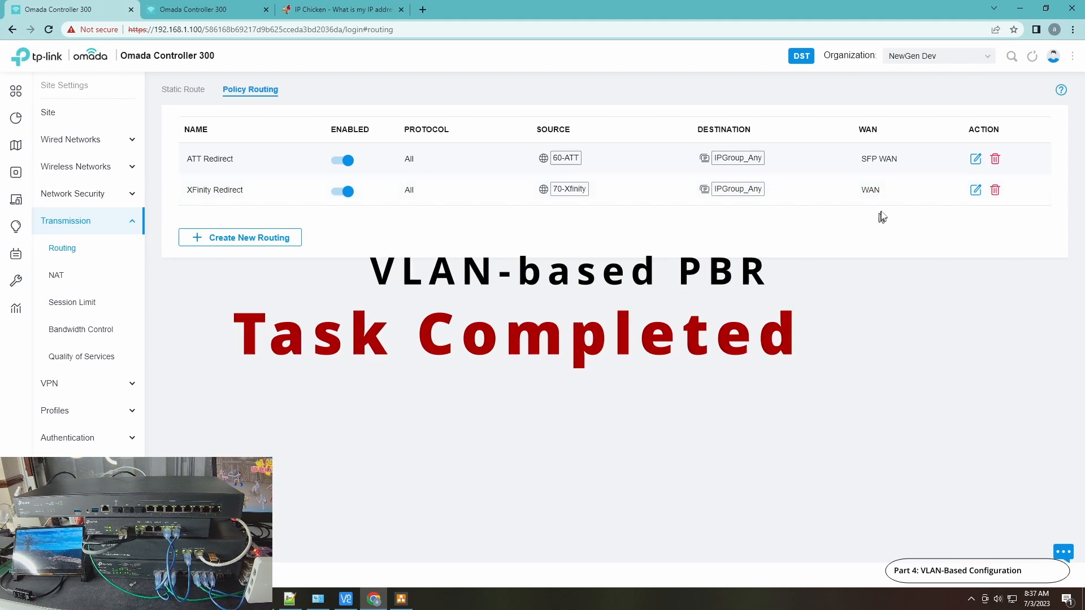
Check the ER-7206 gateway's WAN status in the local controller's device list and reload the cloud controller session
left_click(25, 172)
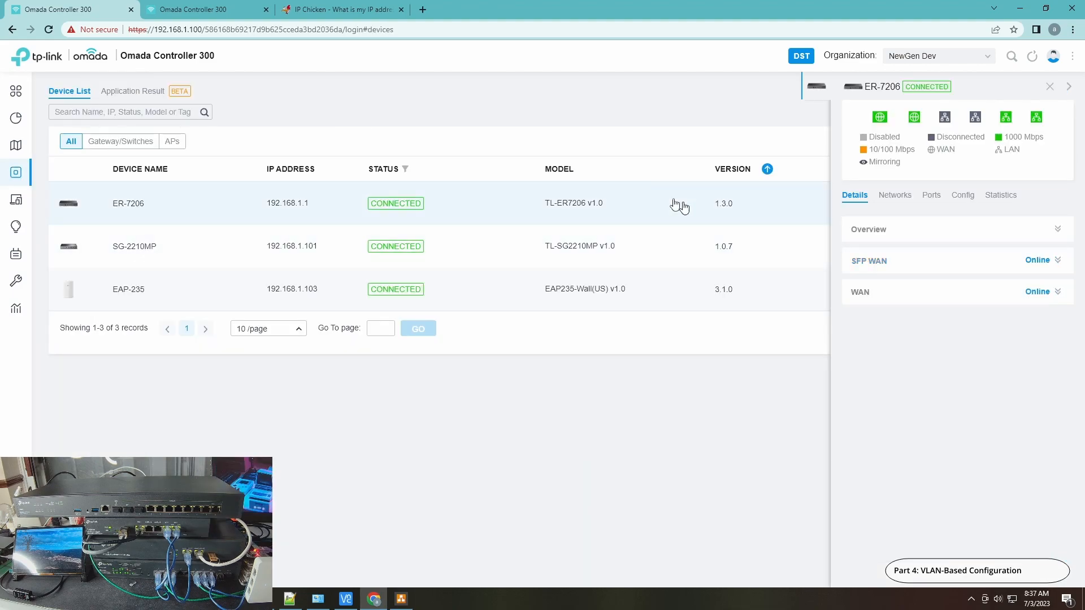
left_click(196, 12)
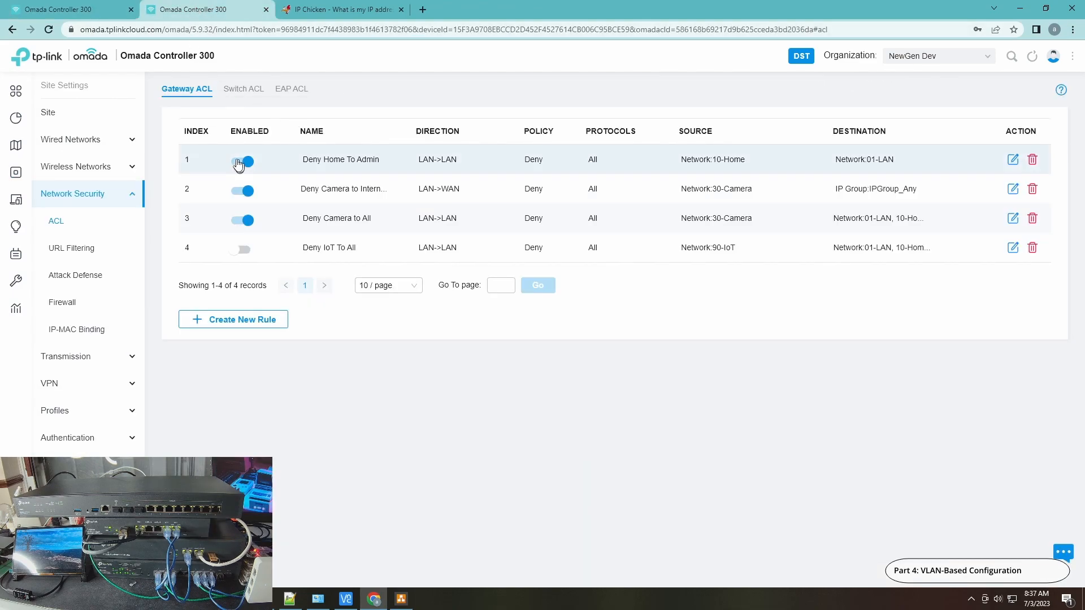
left_click(50, 32)
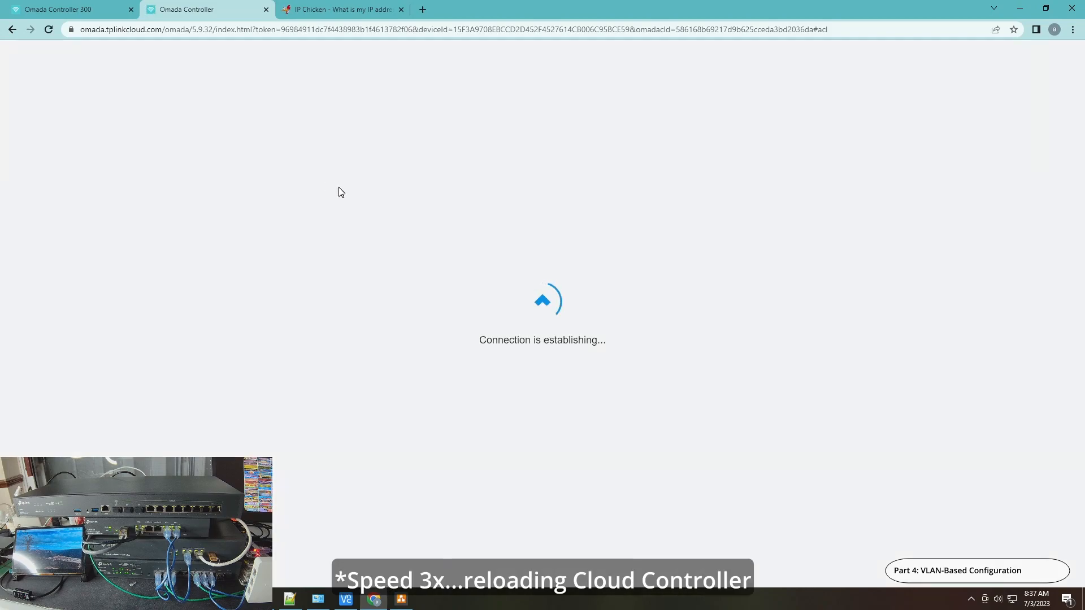
left_click(551, 350)
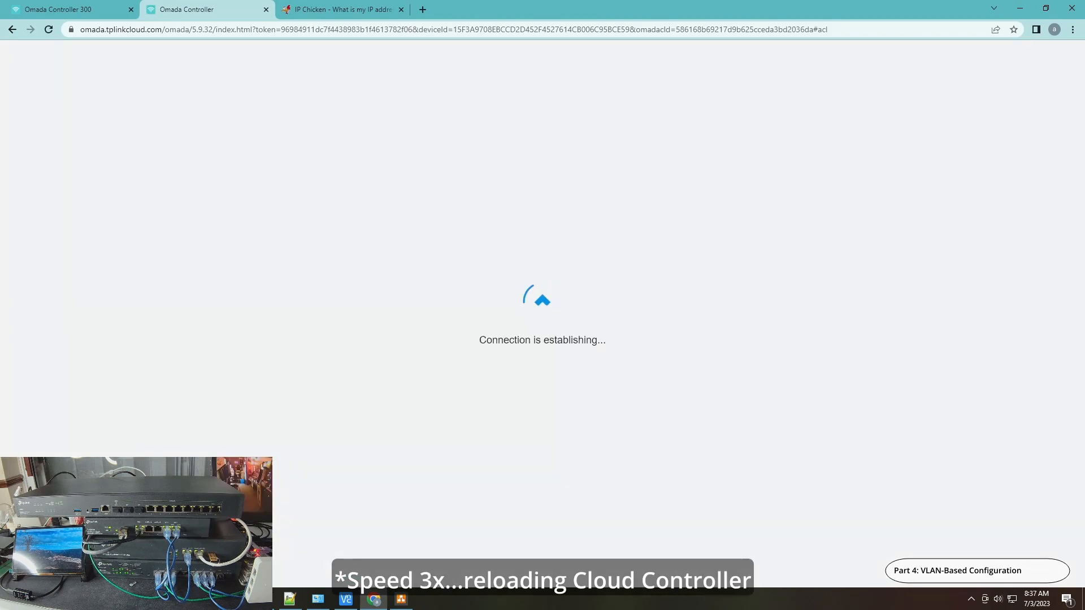
key("alt+Tab")
left_click(367, 136)
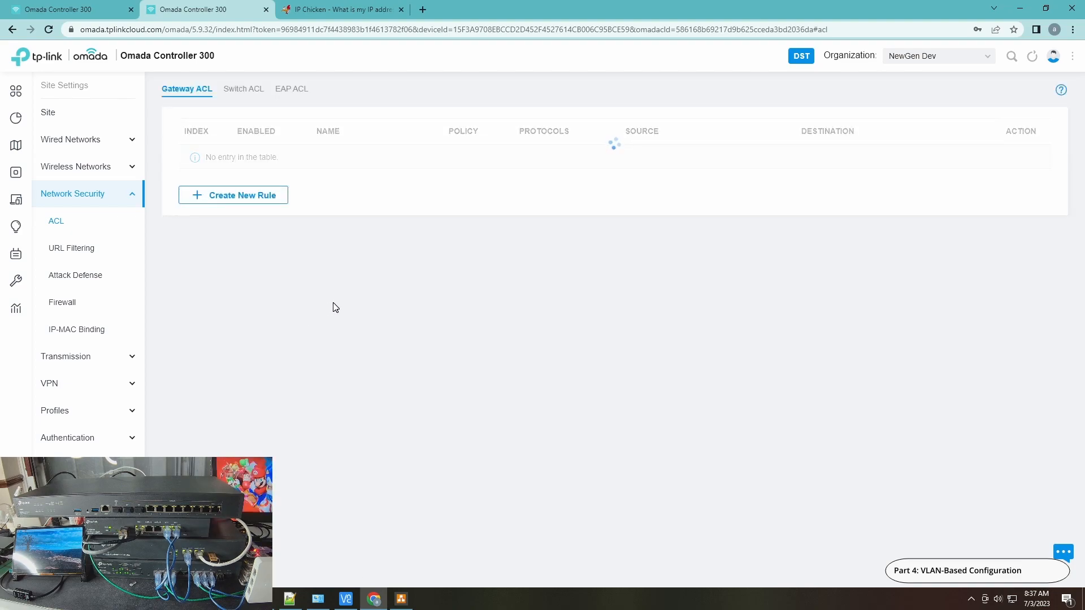
left_click(64, 11)
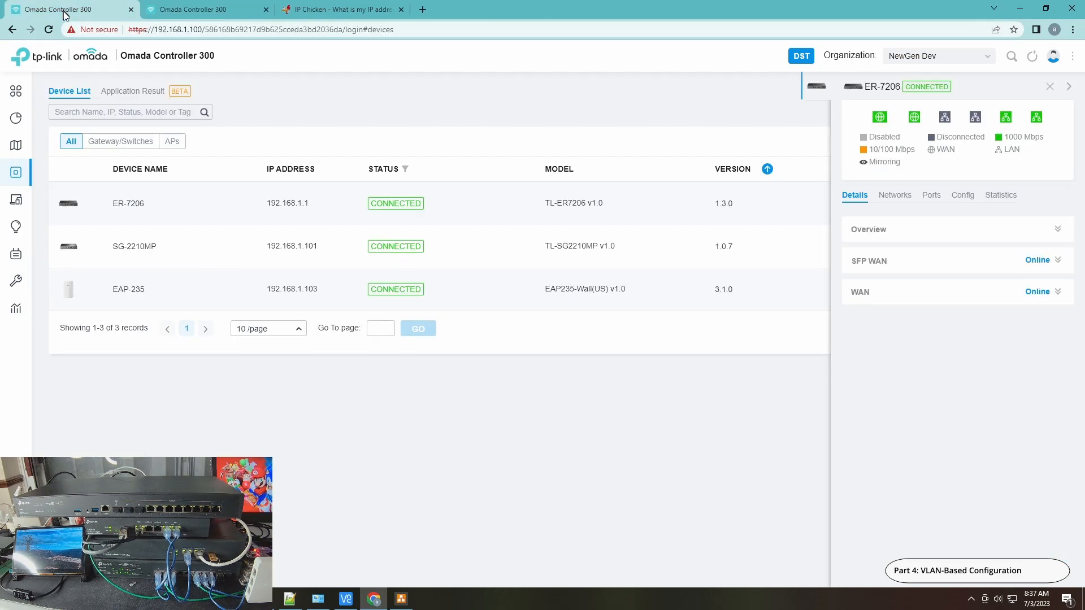
left_click(194, 11)
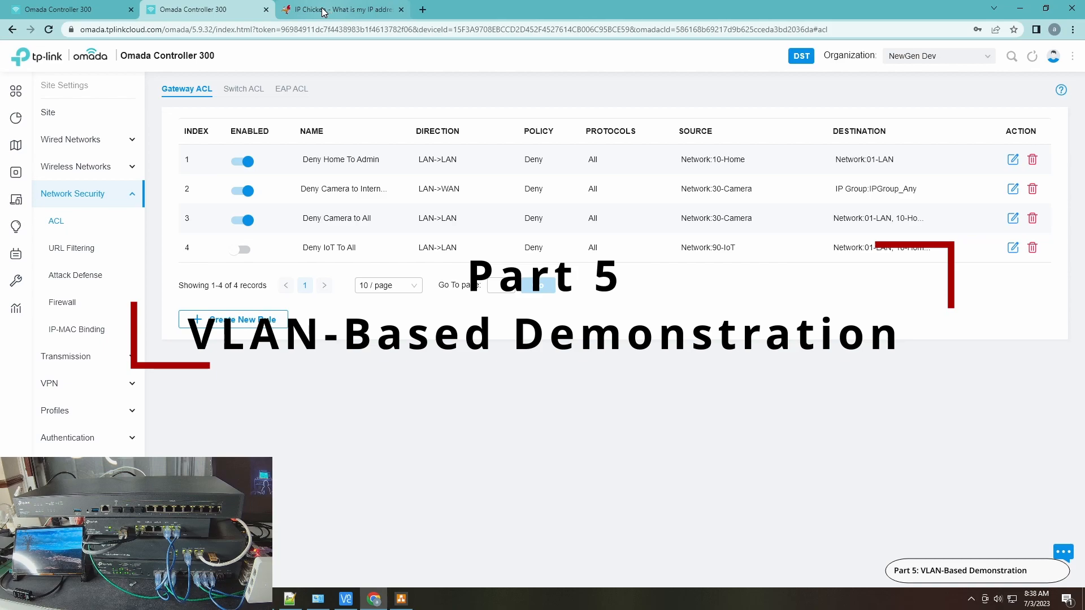
Reload the IP Chicken page to check the public IP address, and move the continuous ping window toward the middle of the desktop
left_click(324, 12)
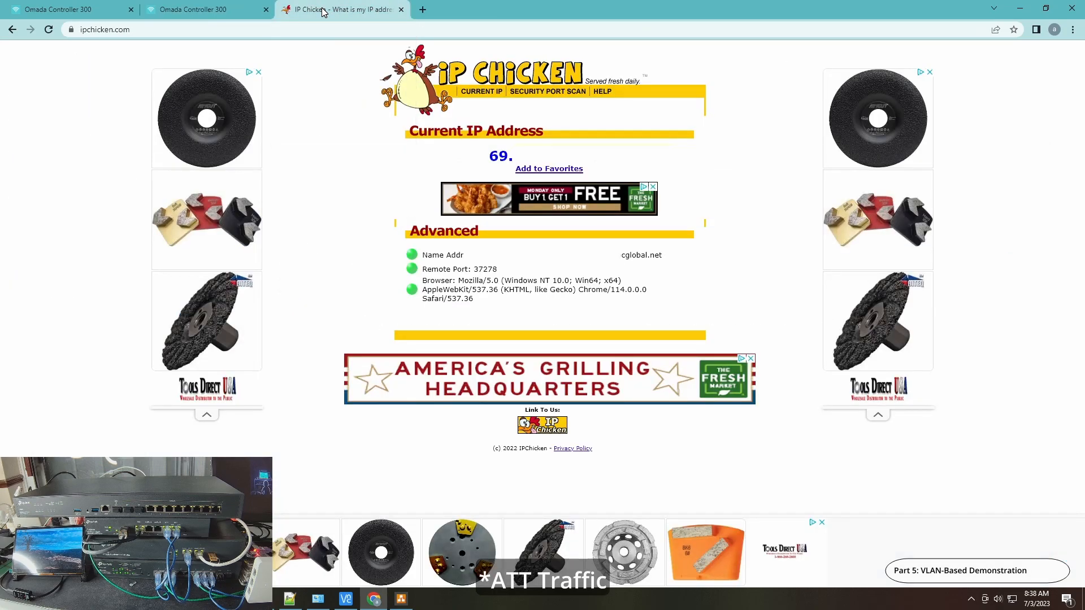
left_click(50, 31)
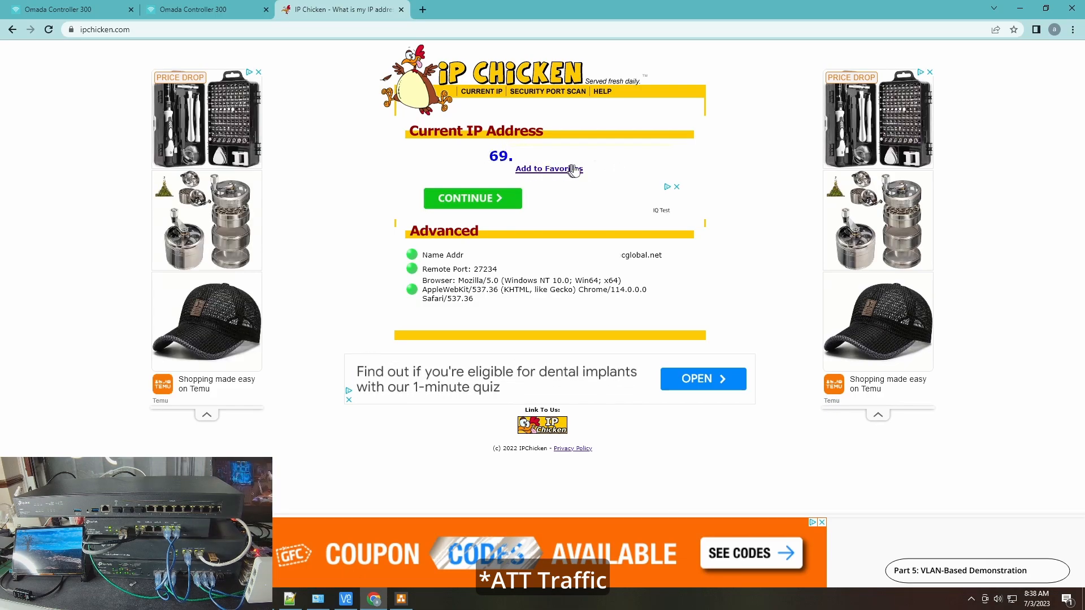
key("alt+Tab")
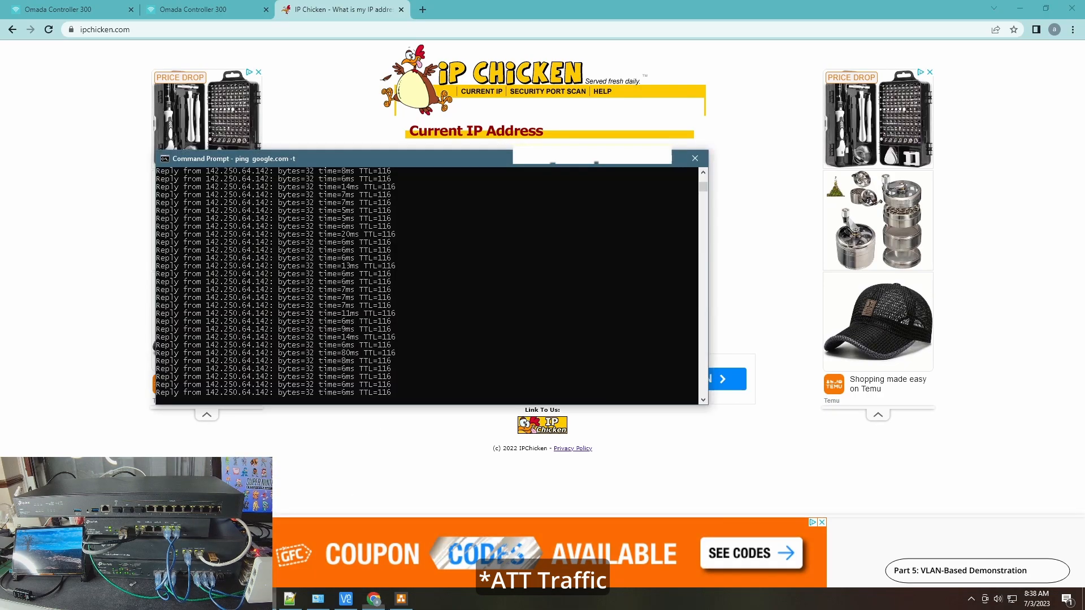
left_click_drag(467, 164, 639, 235)
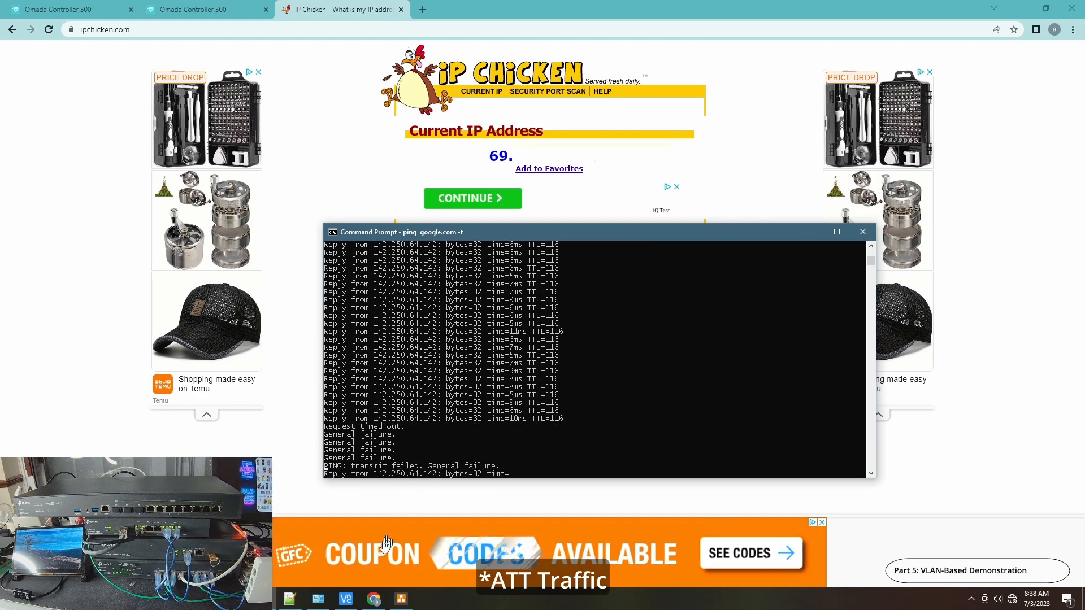
Examine the Ethernet adapter's IPv4 address and gateway in its Network Connections details, and close the status windows
left_click(318, 599)
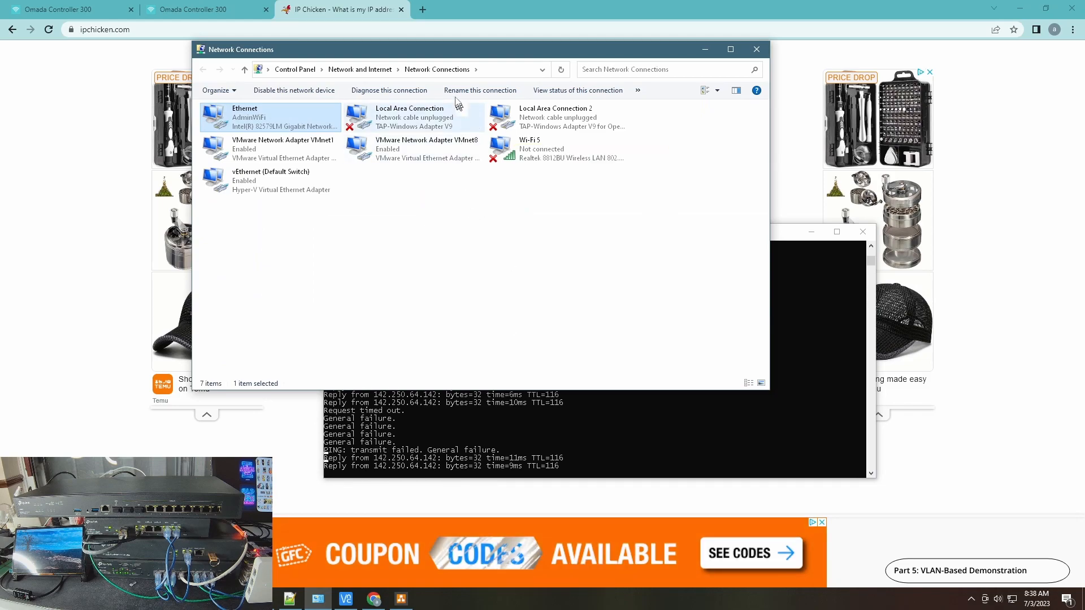
double_click(252, 118)
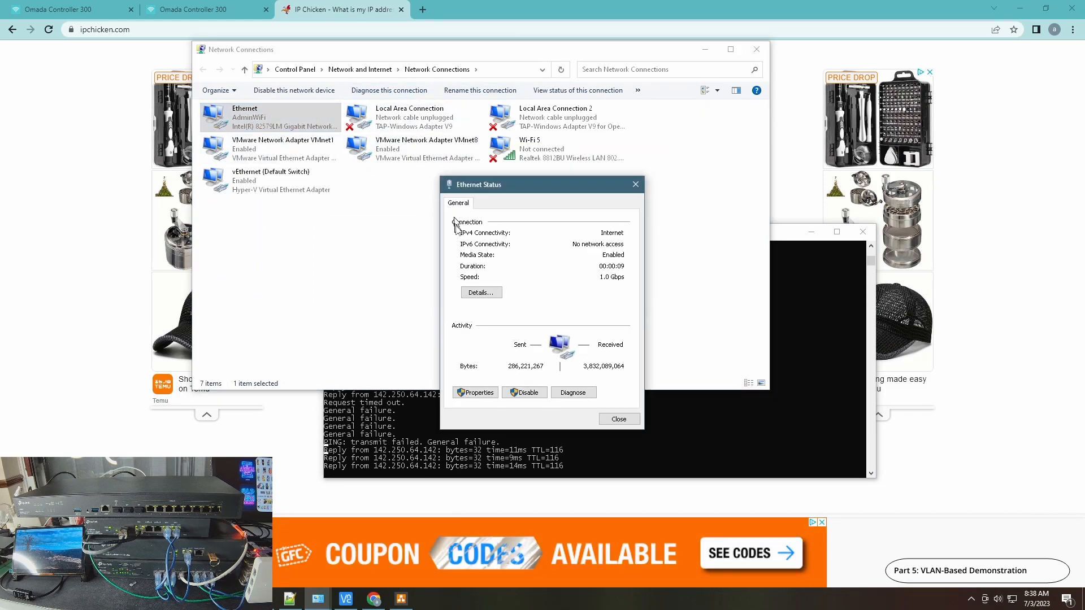
left_click(483, 292)
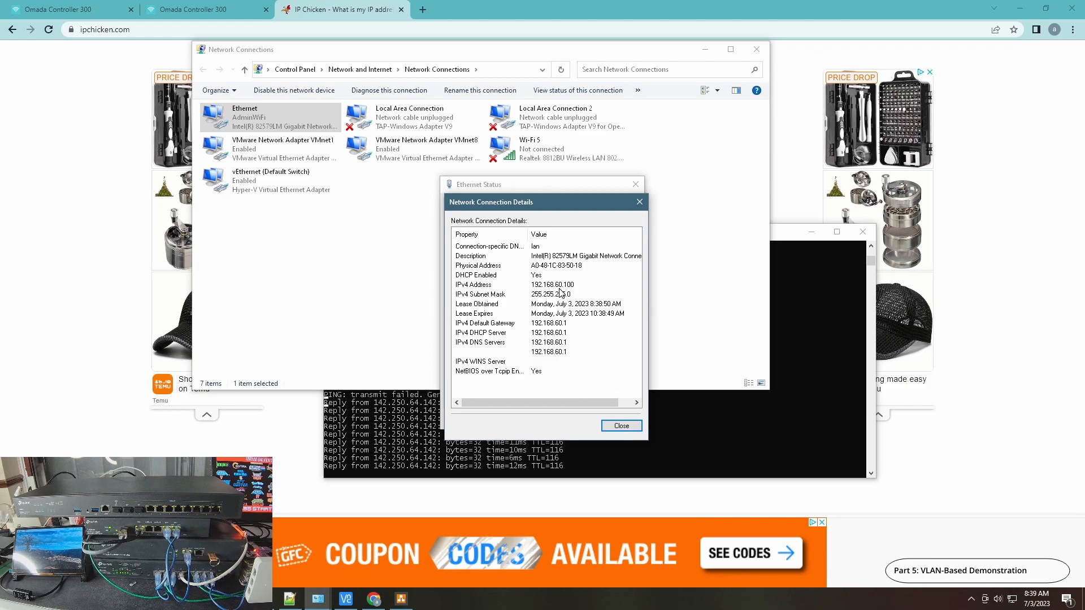
left_click(620, 426)
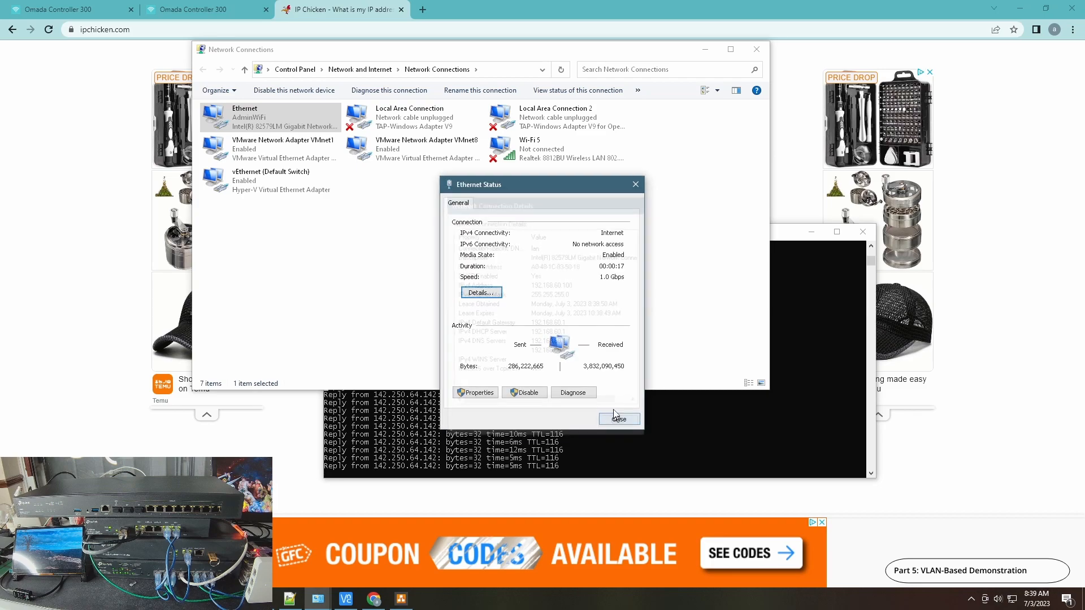
left_click(618, 418)
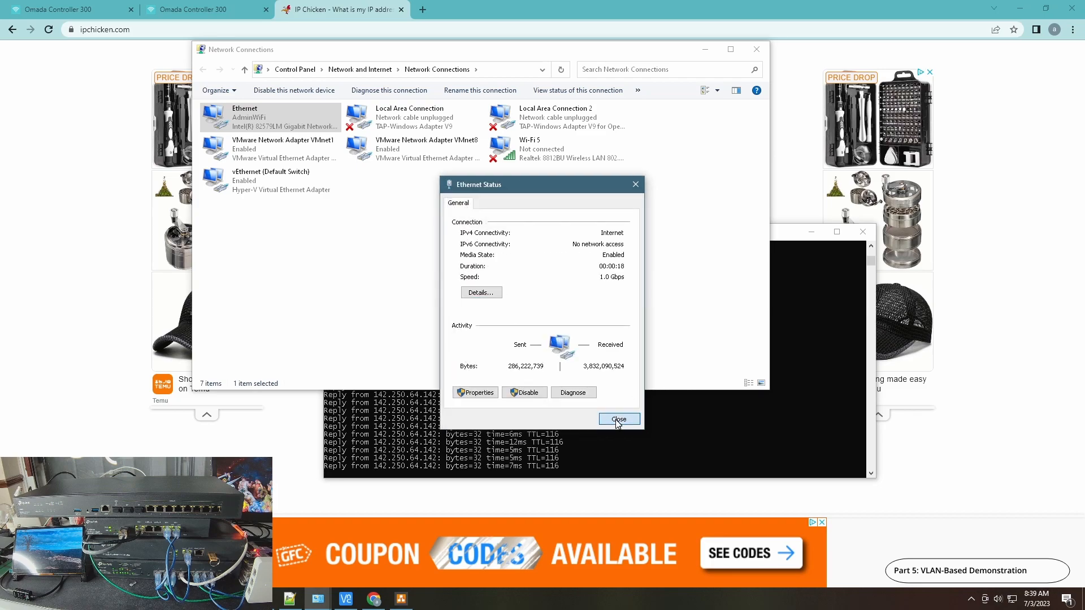
Return to IP Chicken, reload it to recheck the public IP address, and bring the continuous ping window back into view
left_click(334, 8)
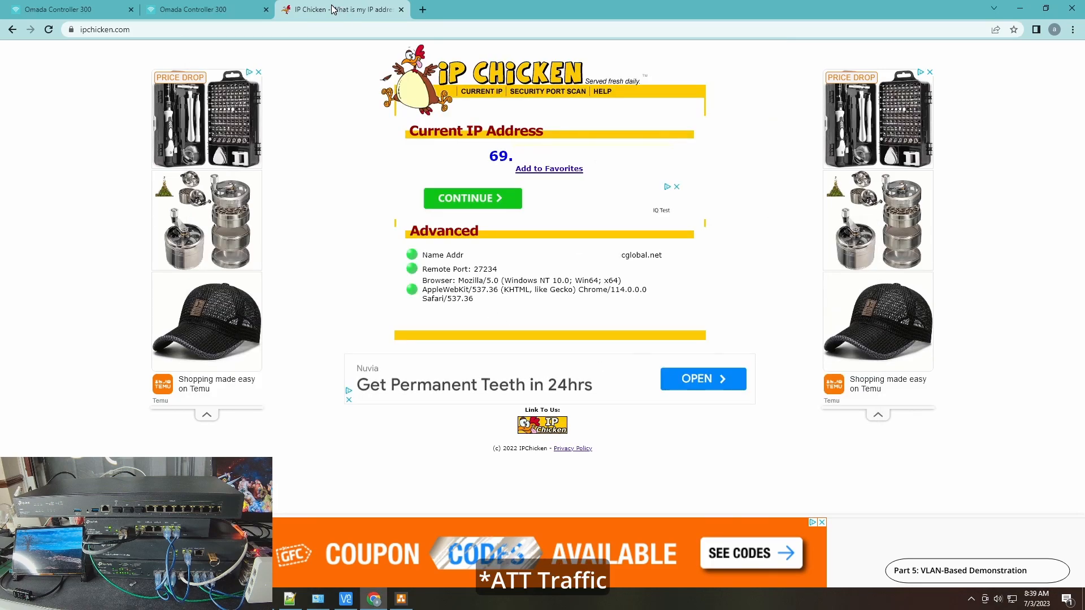
left_click(51, 32)
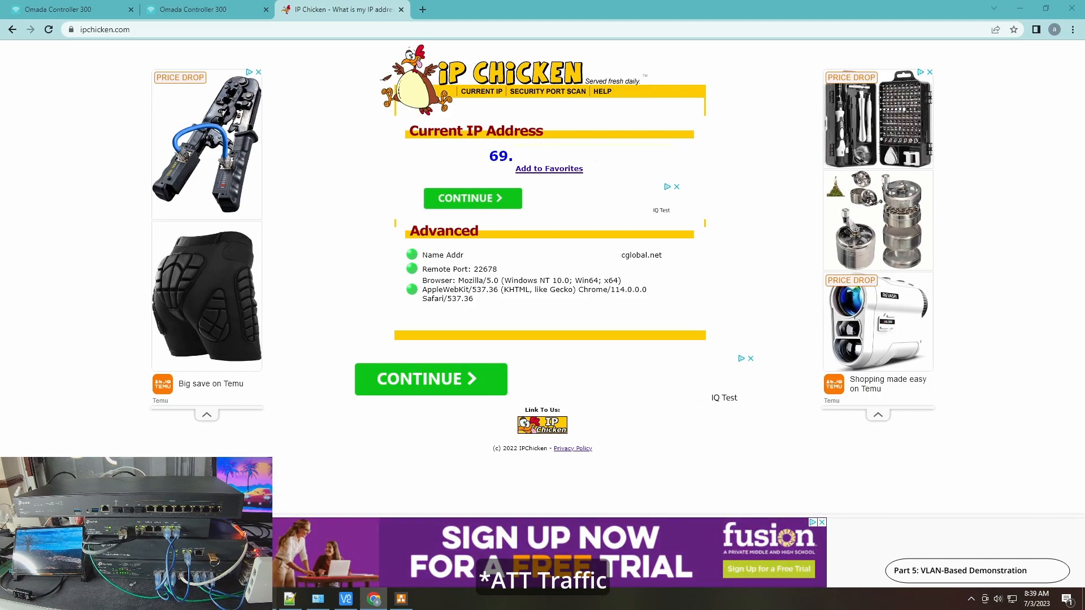
left_click(261, 599)
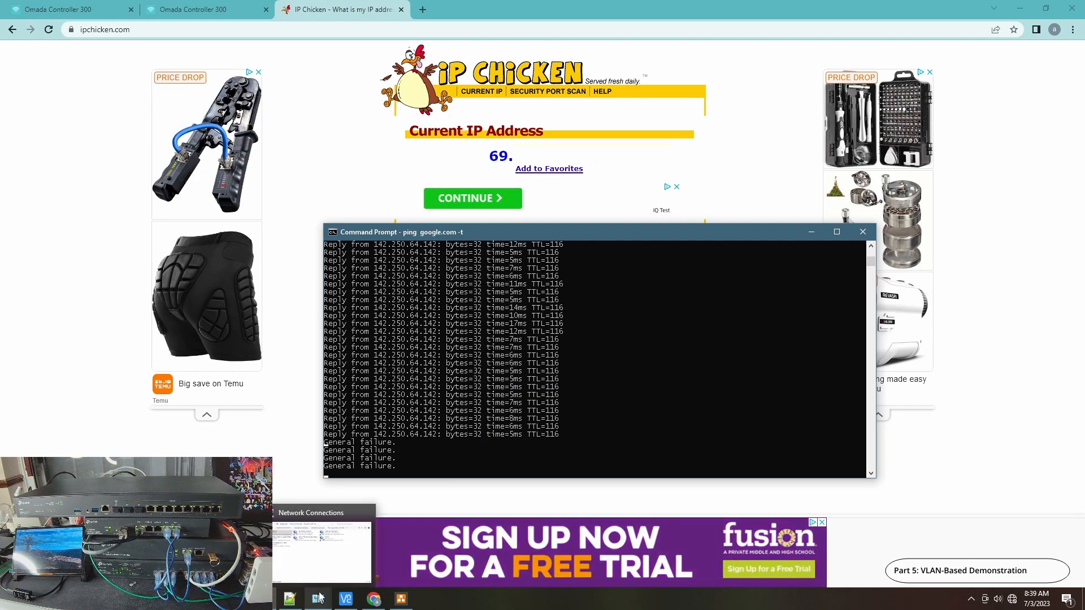
Return to Network Connections, move its window aside, and recheck the Ethernet adapter's IPv4 address and gateway details
left_click(317, 601)
left_click_drag(458, 55, 620, 66)
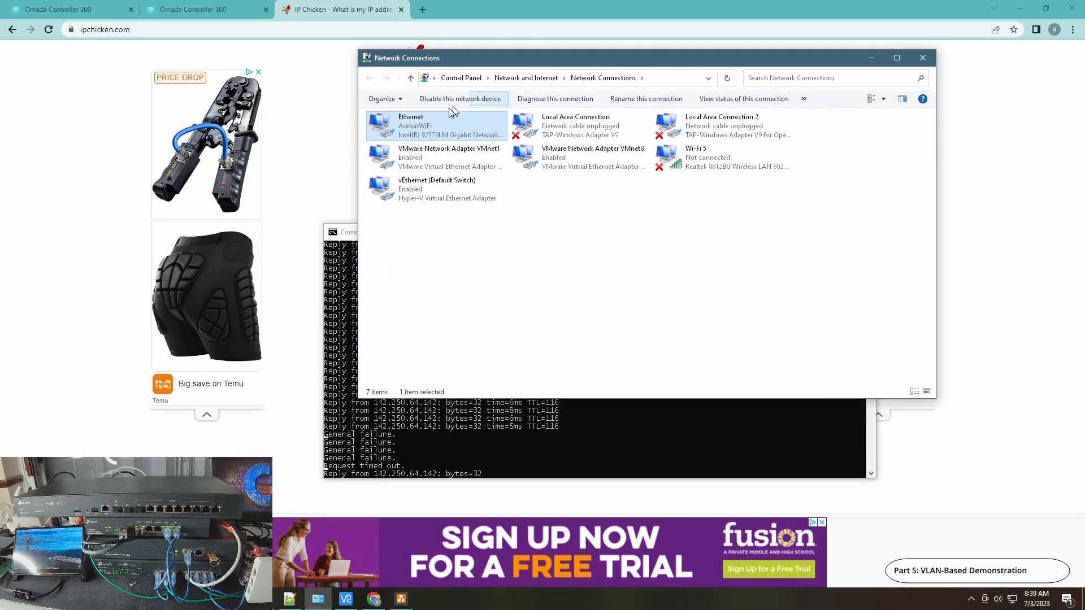
double_click(425, 129)
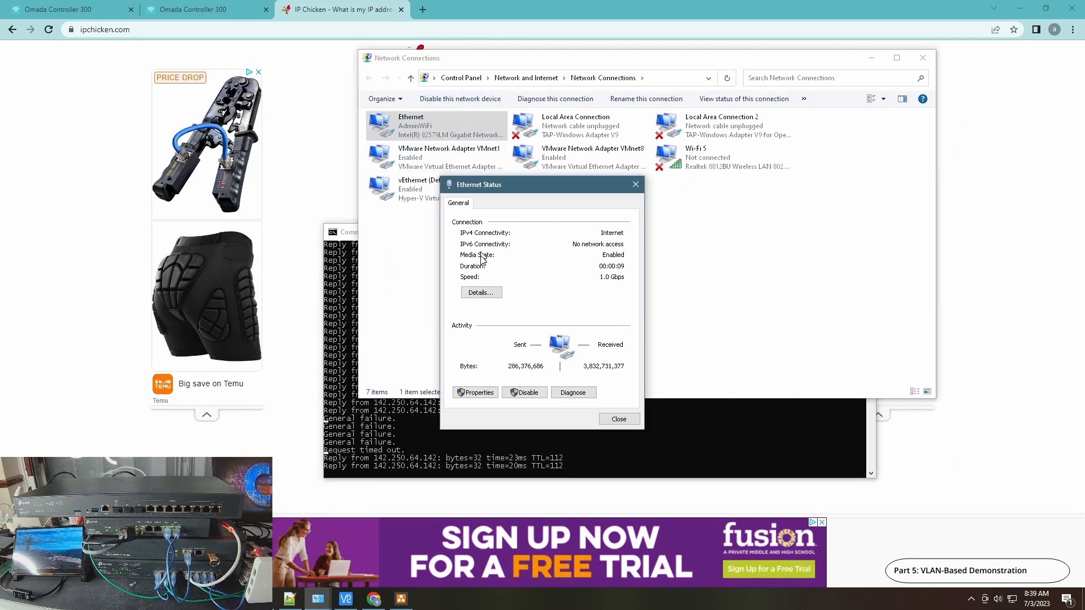
left_click(482, 292)
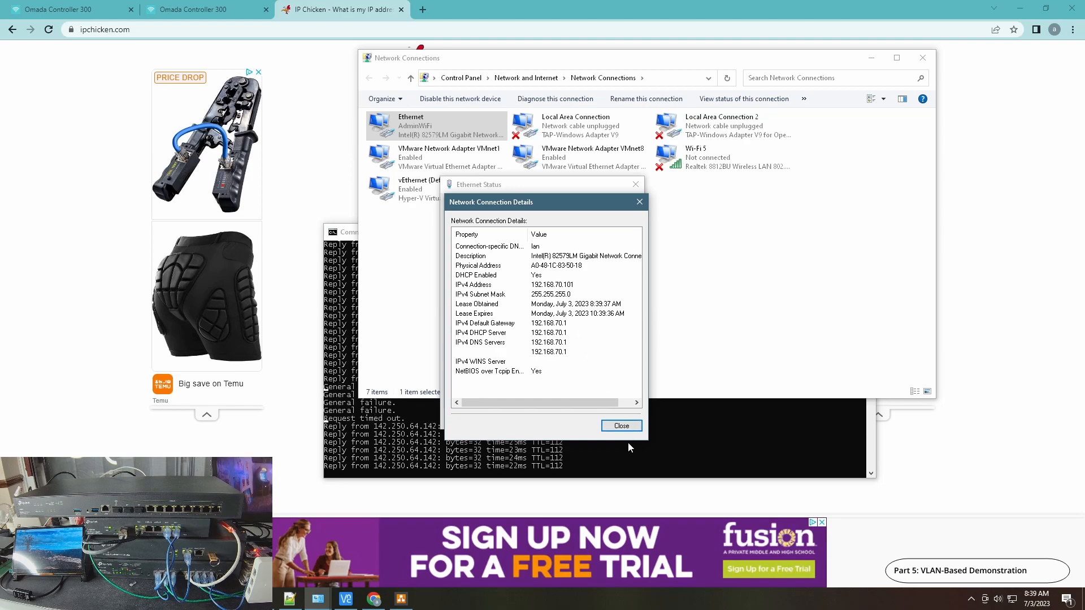
left_click(621, 427)
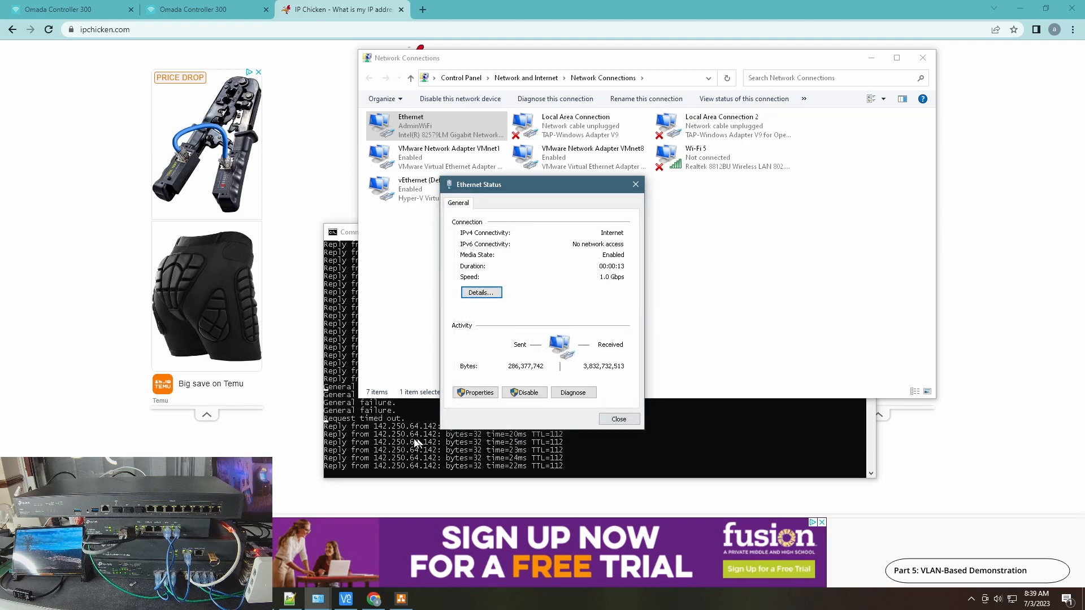
Close the Ethernet status window and reload IP Chicken to check the public IP address
left_click(617, 419)
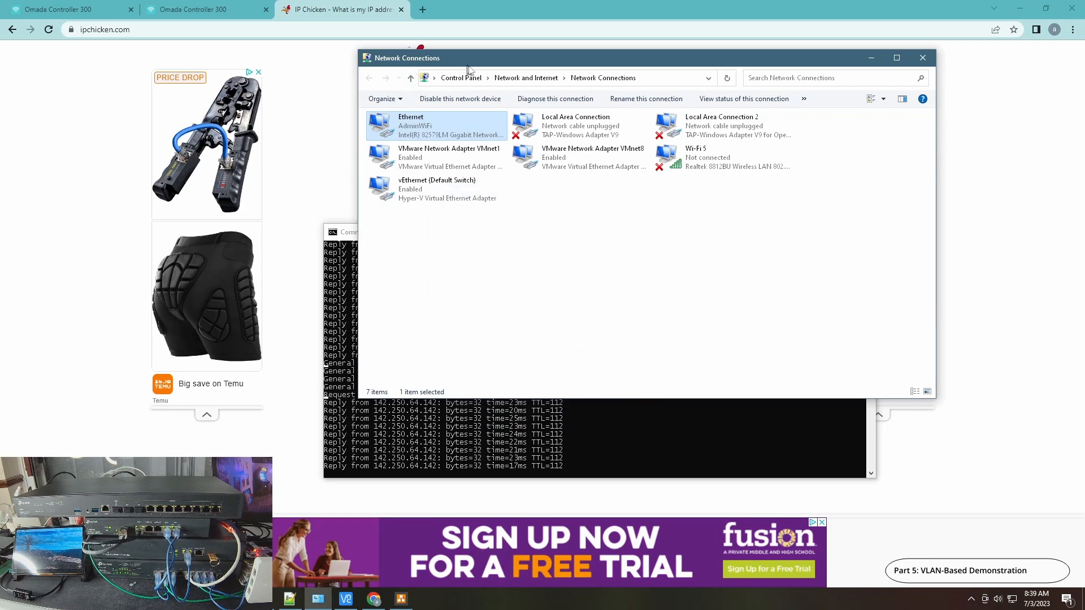
left_click(339, 8)
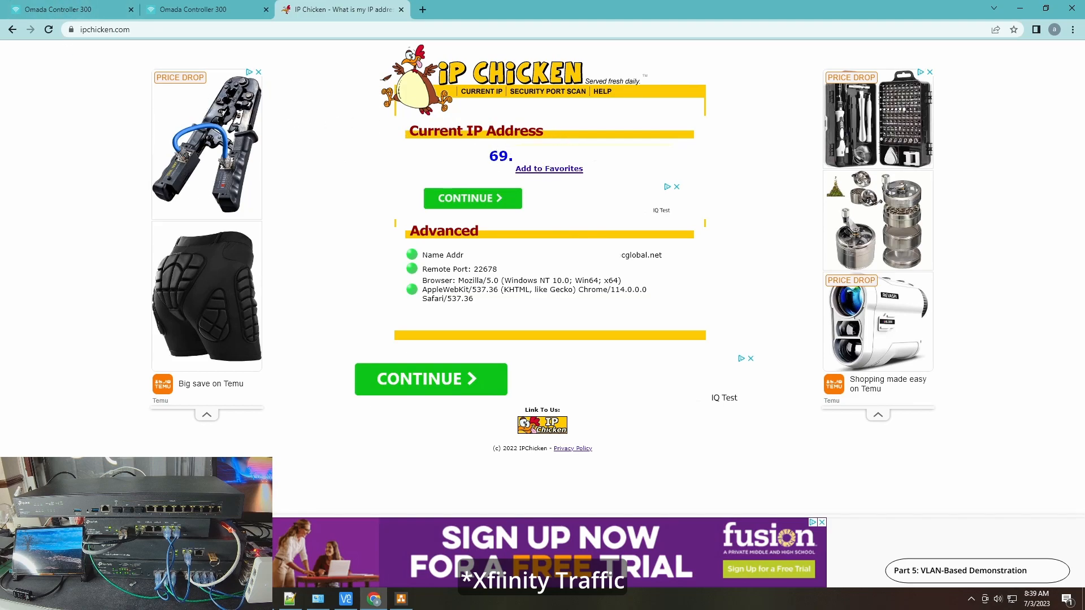
left_click(49, 30)
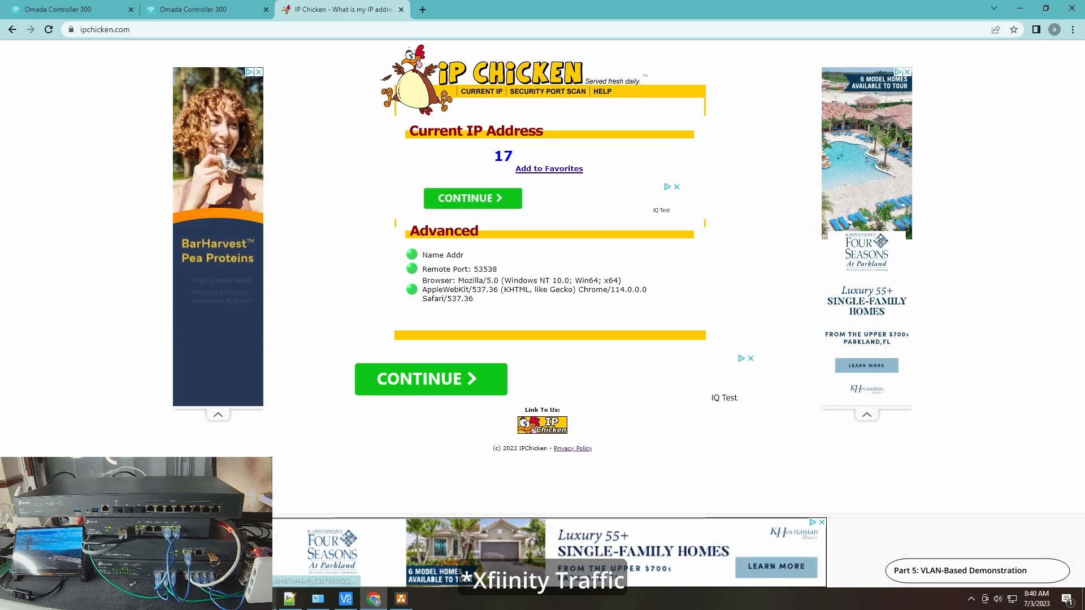
Bring the continuous ping and Network Connections windows forward, moving Network Connections aside so the ping output stays readable
left_click(272, 607)
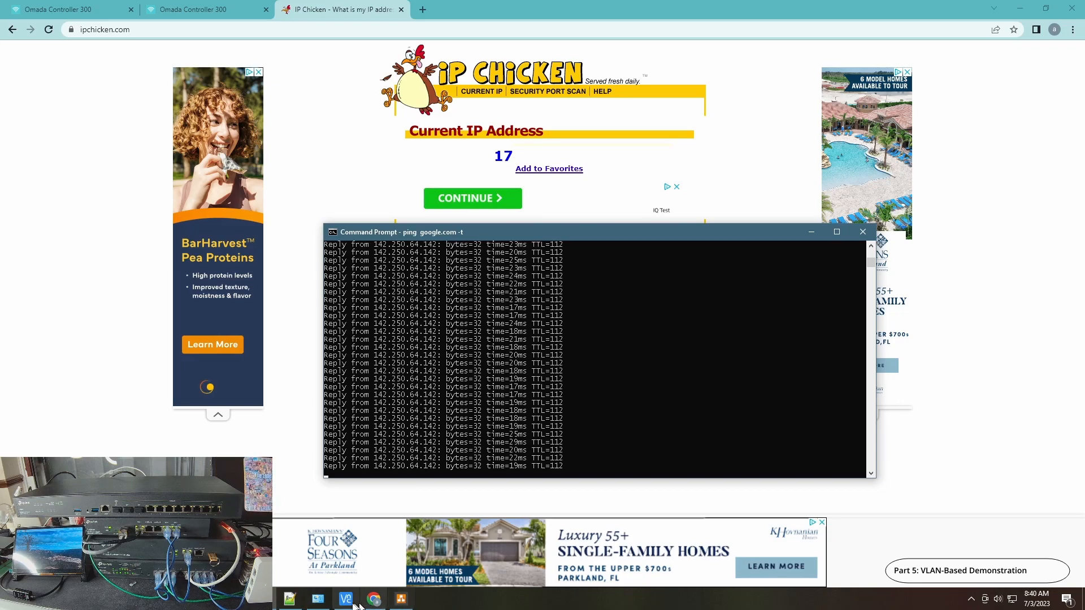
mouse_move(319, 605)
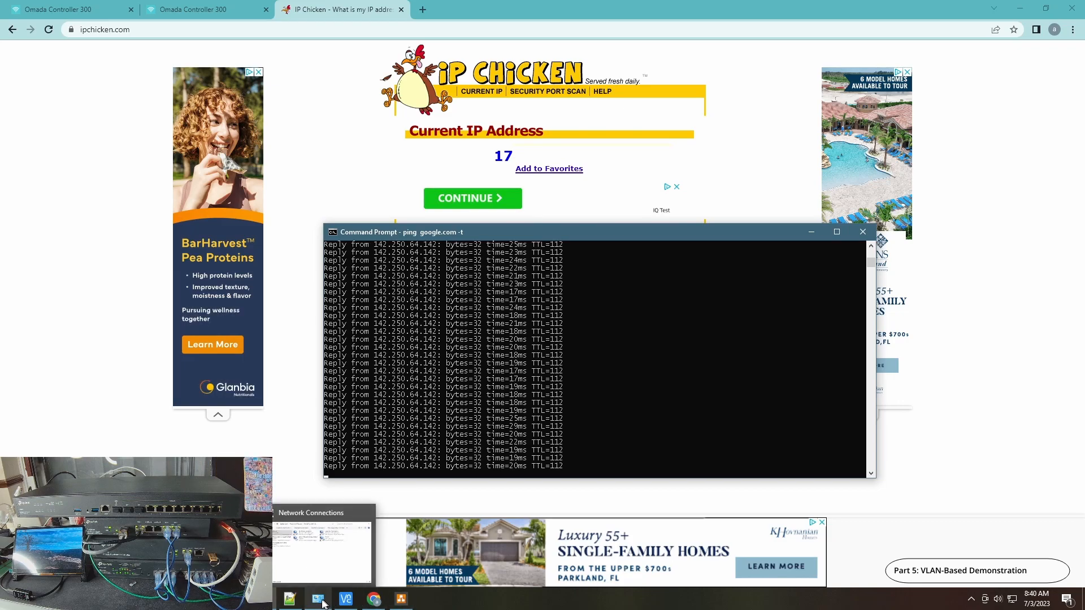
left_click(323, 559)
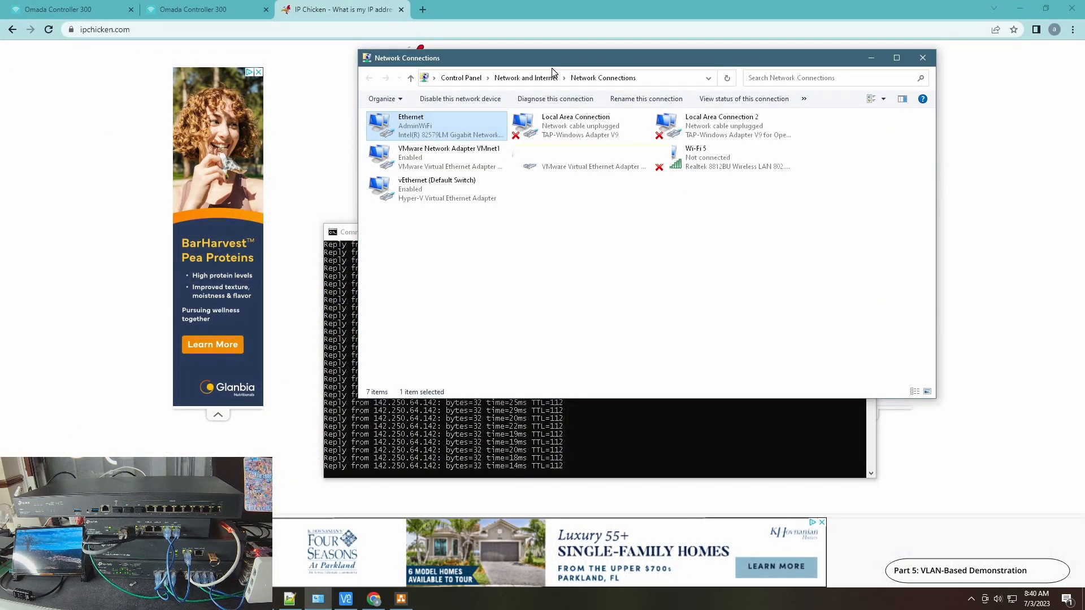
left_click_drag(561, 64, 811, 259)
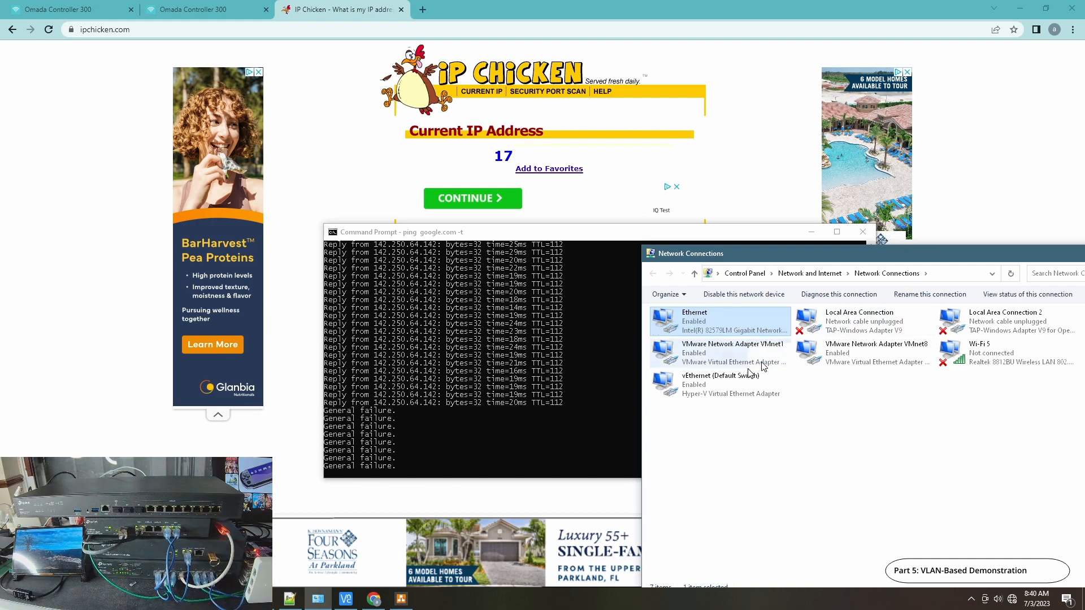
Examine the Ethernet adapter's IPv4 address and gateway beside the continuous ping output, and close the status windows
double_click(687, 315)
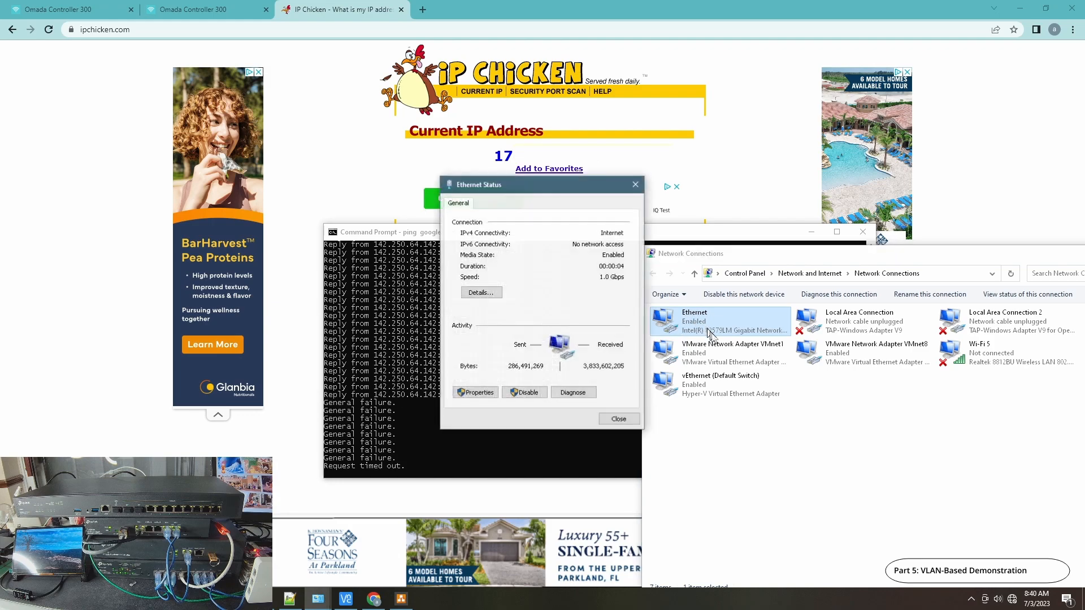
left_click_drag(513, 195, 836, 277)
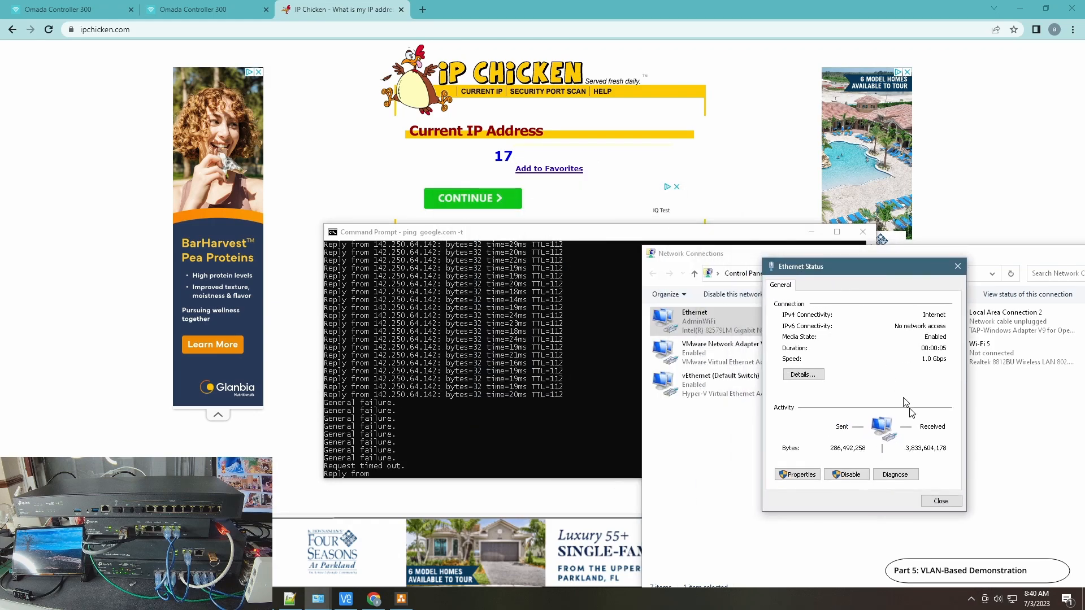
left_click(803, 375)
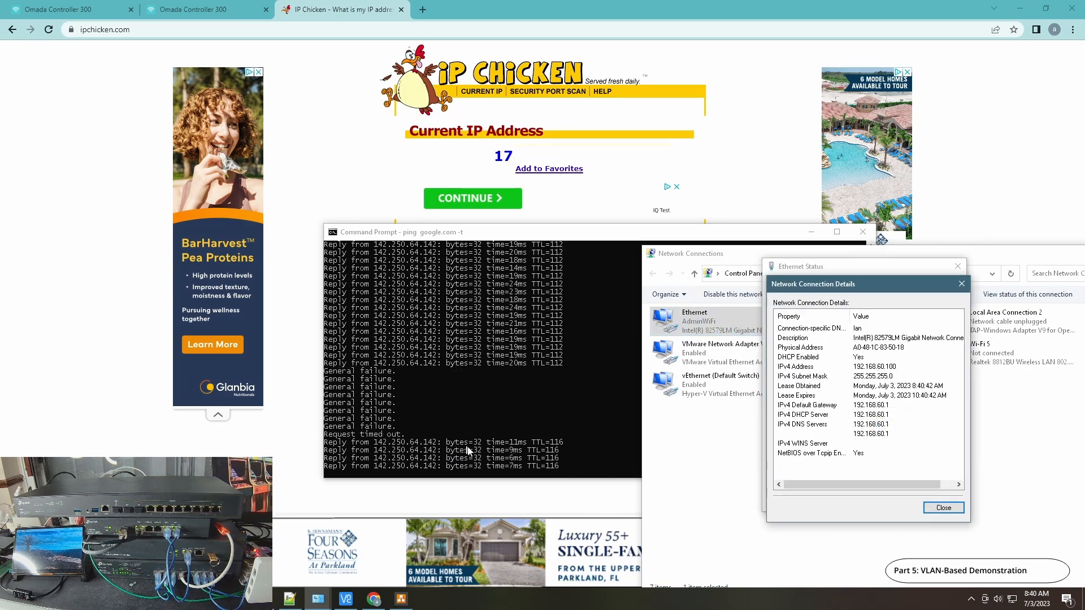
left_click(952, 510)
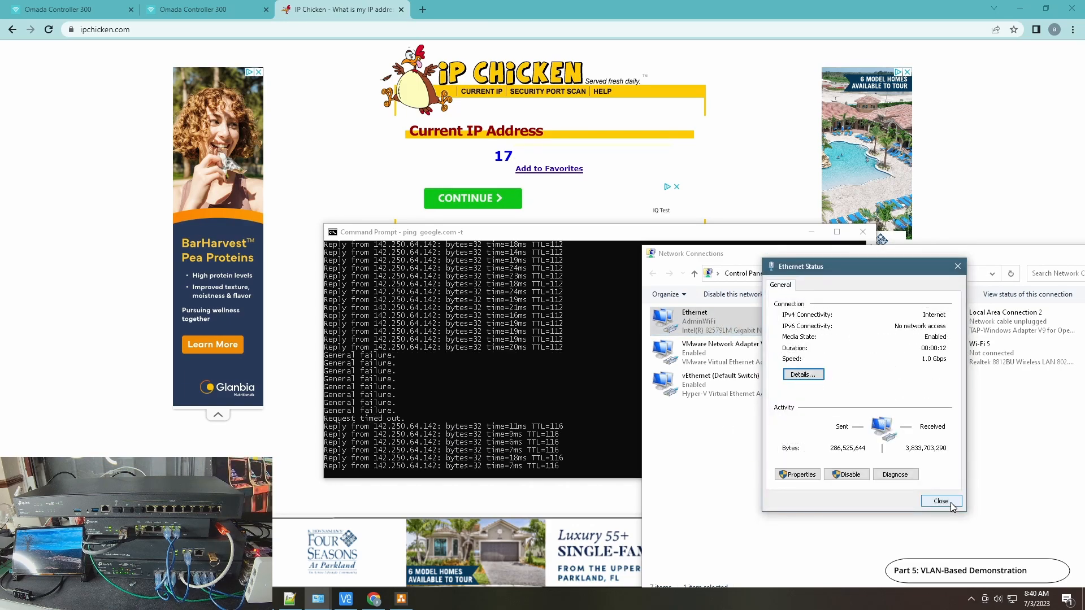
key("Escape")
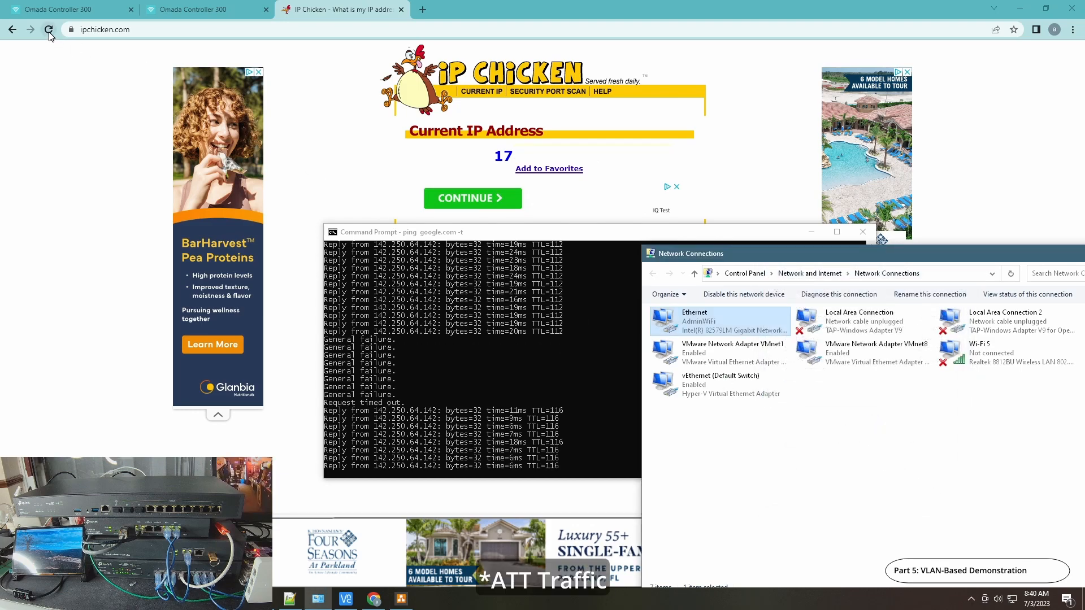
Reload IP Chicken to recheck the public IP address, and bring the ping and Network Connections windows back into view
left_click(48, 29)
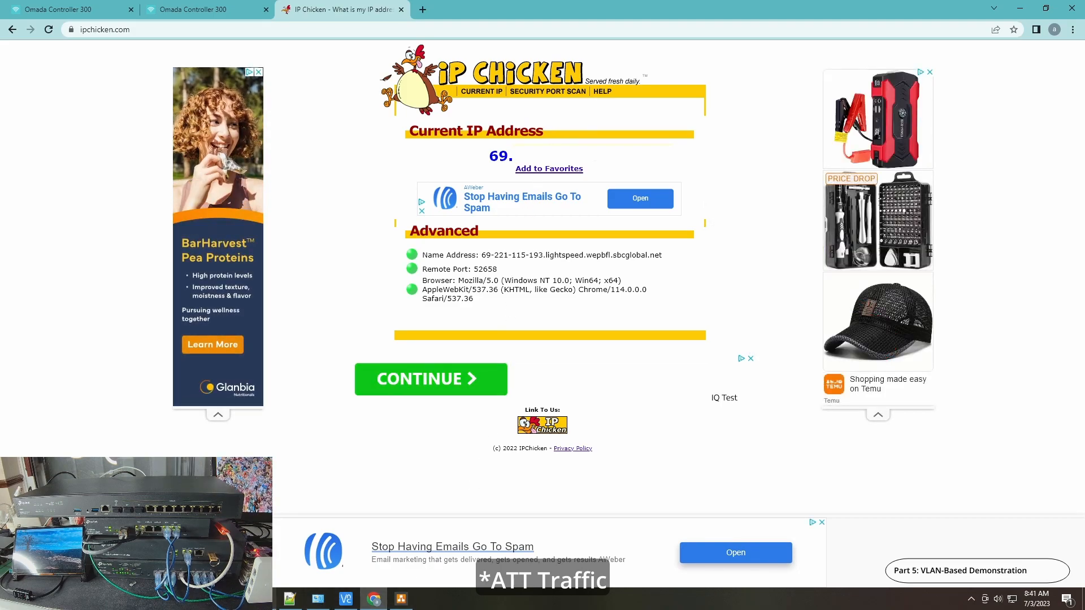
left_click(317, 600)
mouse_move(330, 605)
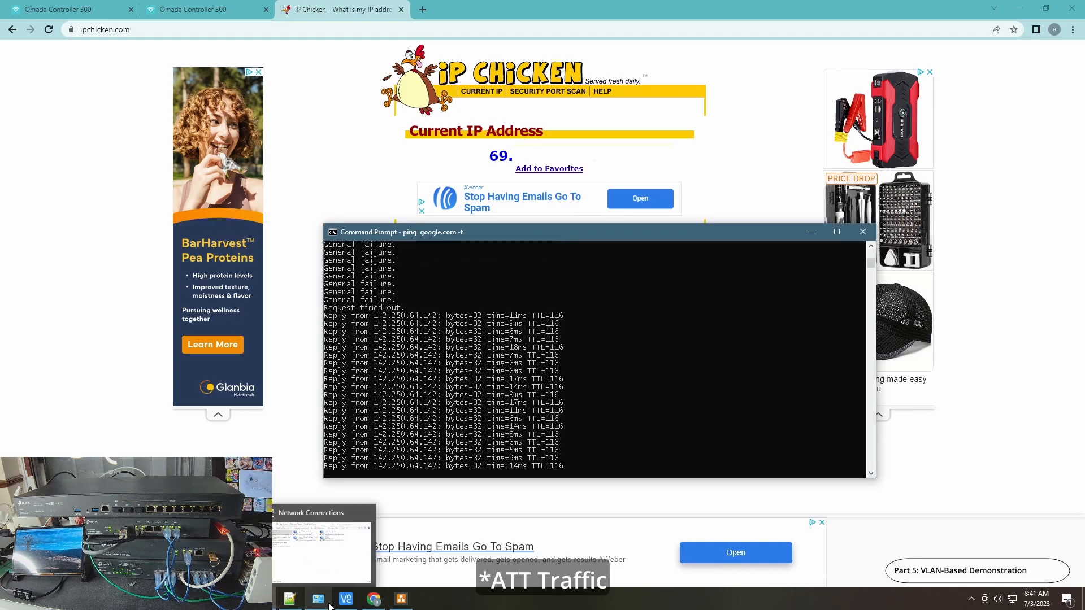
left_click(335, 551)
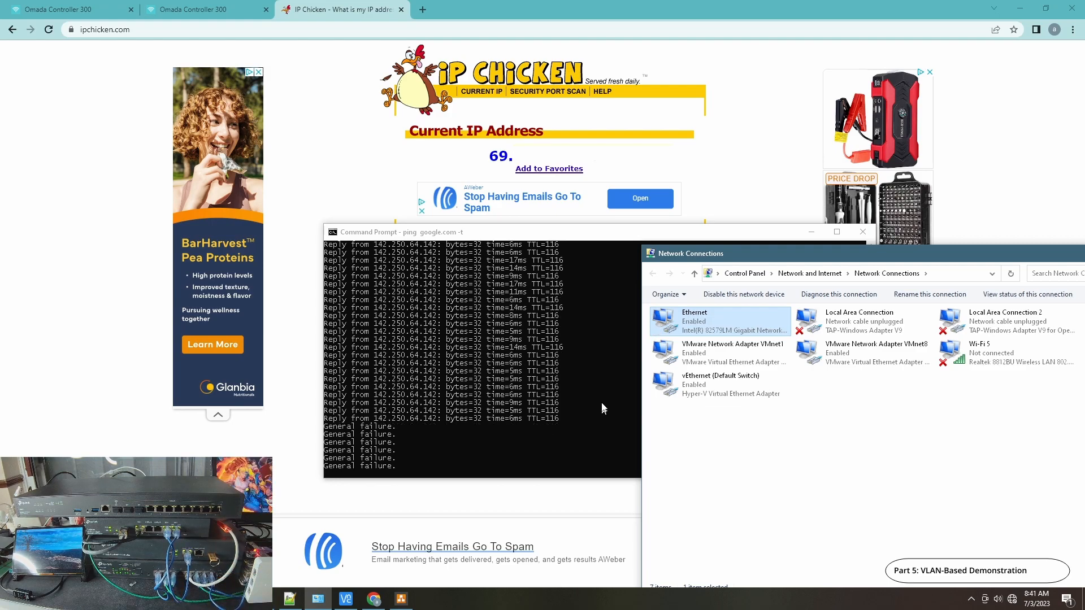
Recheck the Ethernet adapter's IPv4 address and gateway, close its status windows, and reload IP Chicken to compare the public IP address
double_click(716, 330)
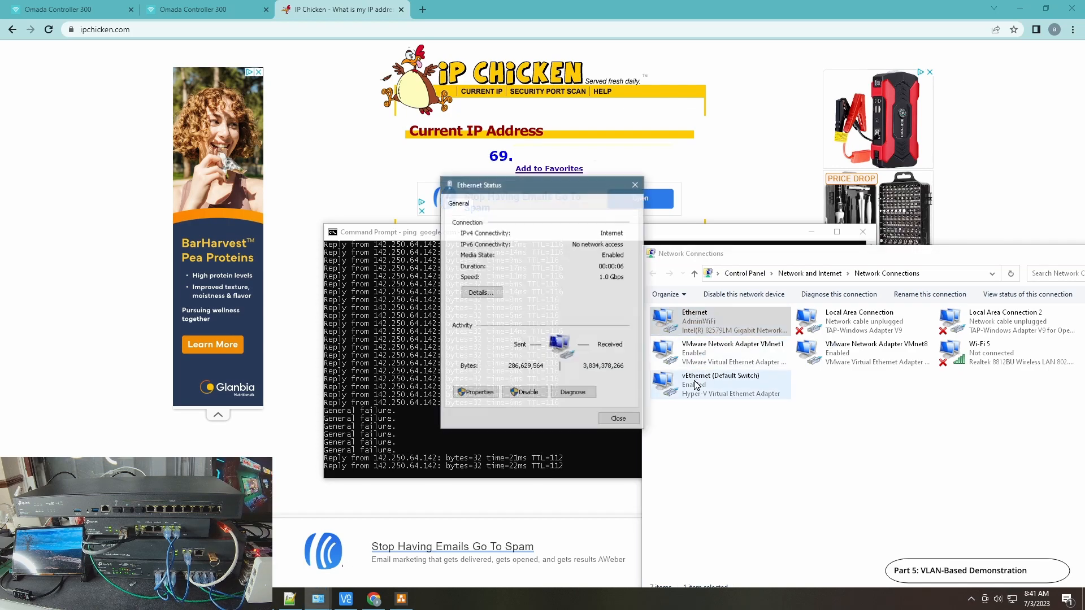
left_click(478, 292)
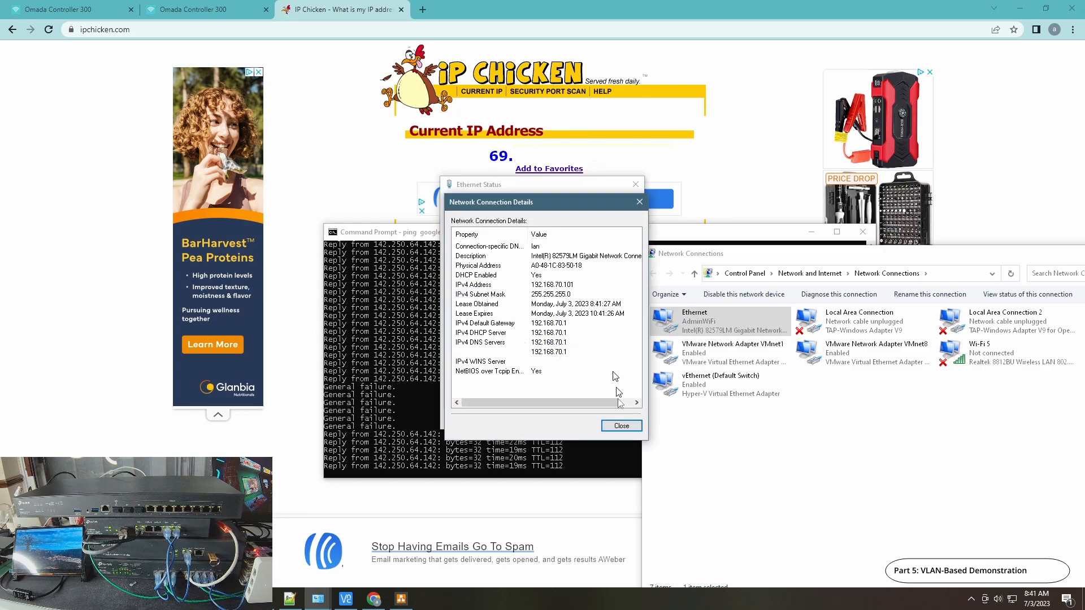
left_click(621, 425)
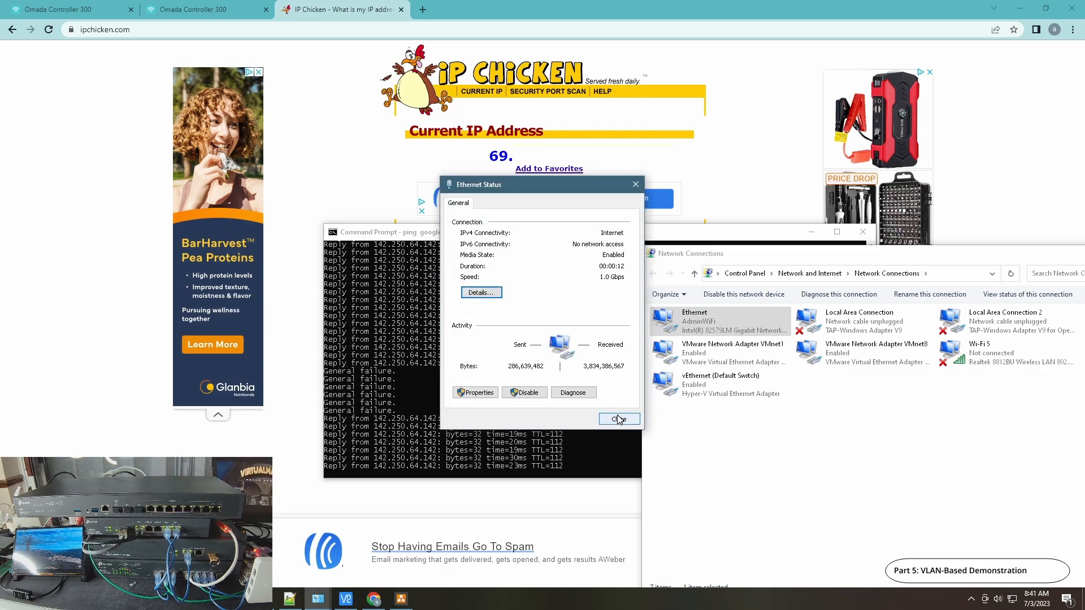
left_click(619, 420)
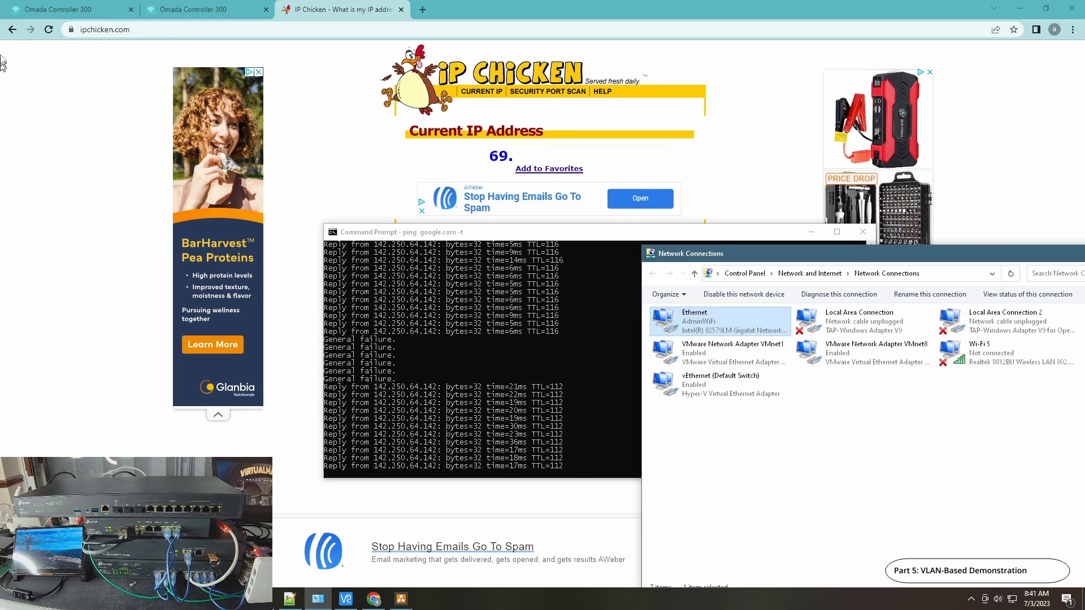
left_click(48, 30)
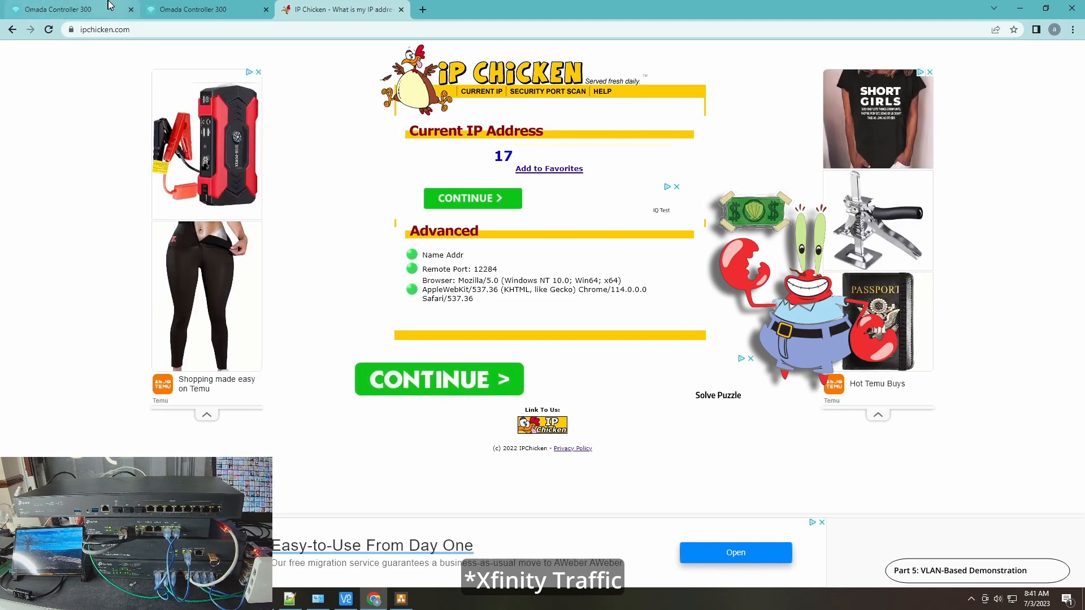
In the Omada controller's site settings, disable the ATT Redirect and XFinity Redirect policy routing rules
left_click(91, 10)
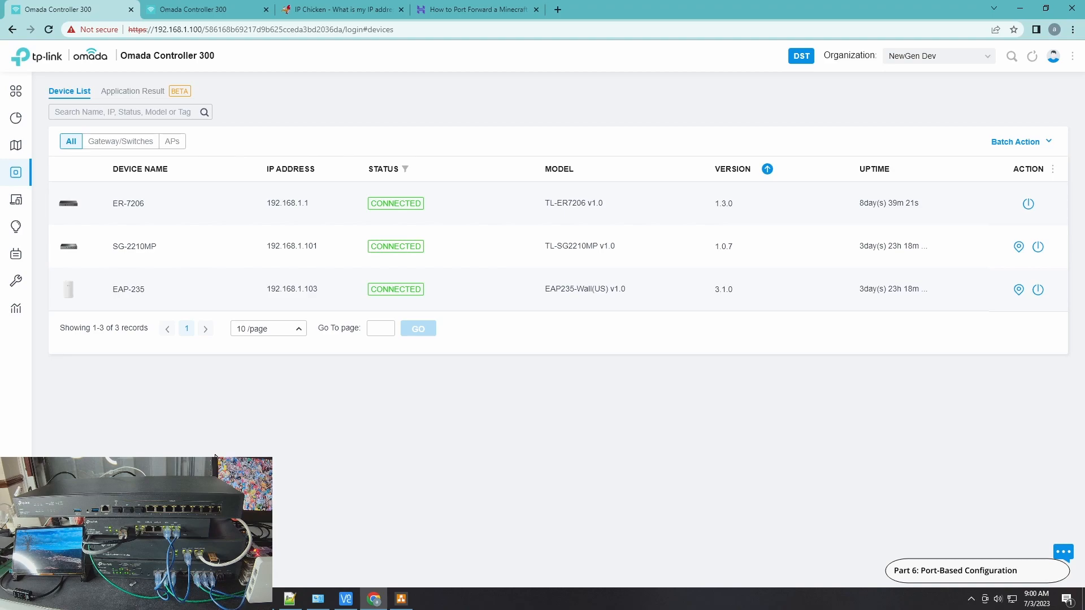
left_click(28, 573)
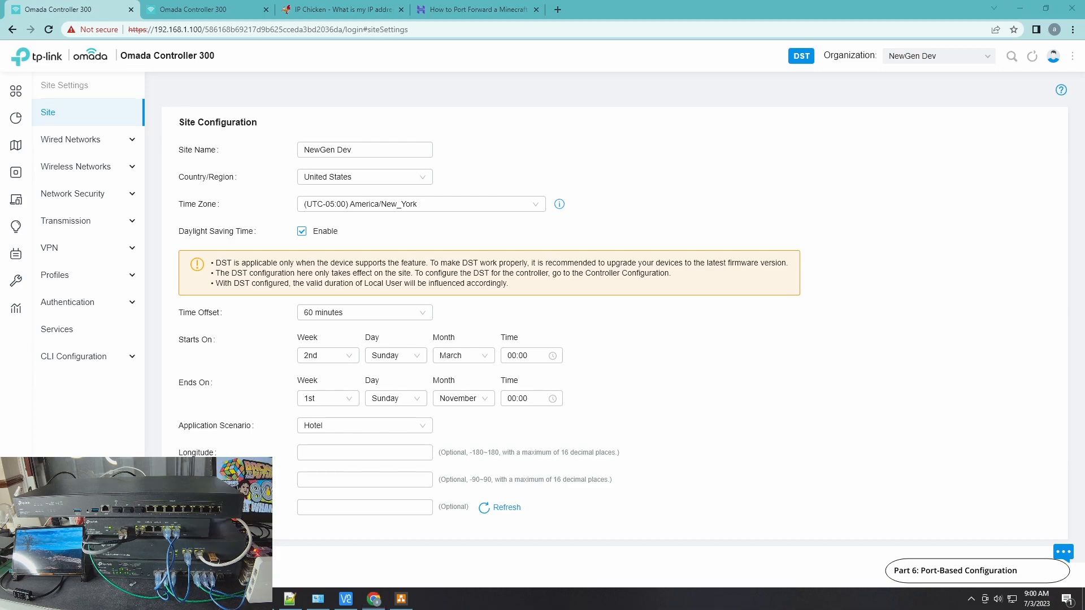
left_click(83, 232)
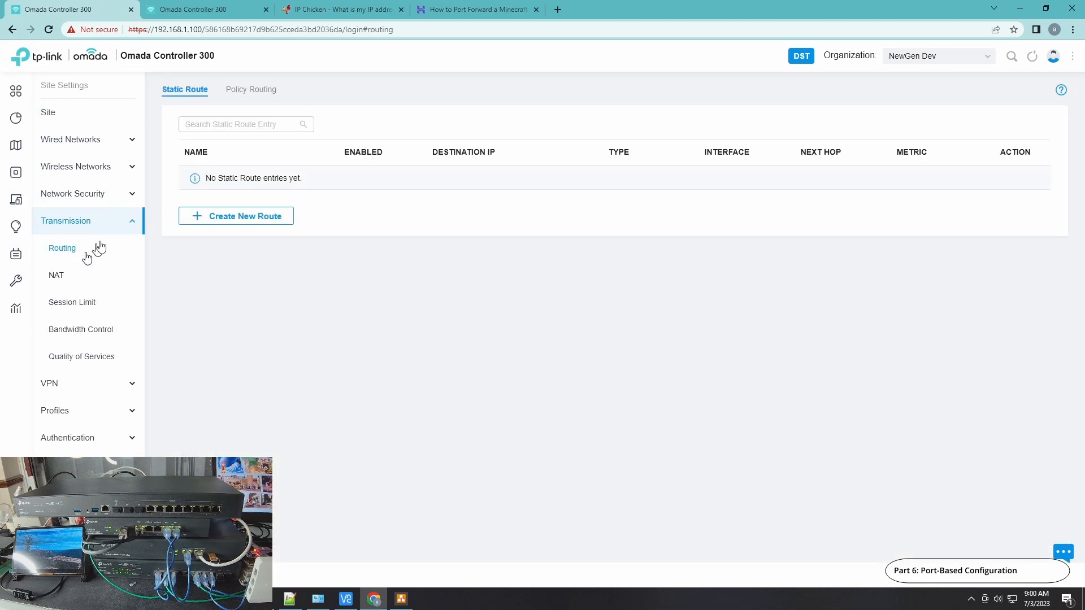
left_click(236, 93)
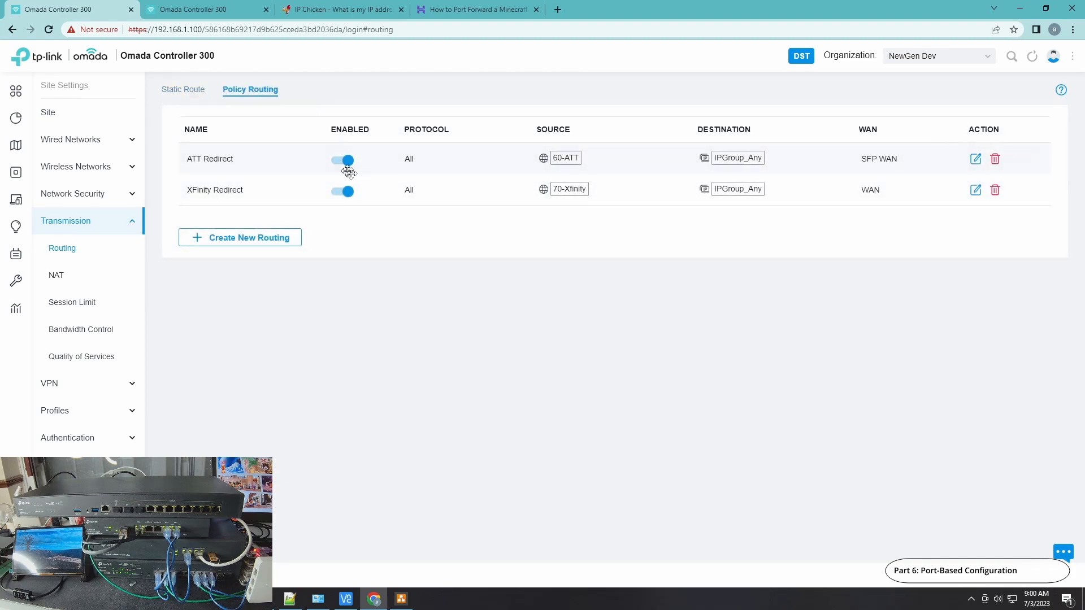
left_click(340, 161)
left_click(341, 192)
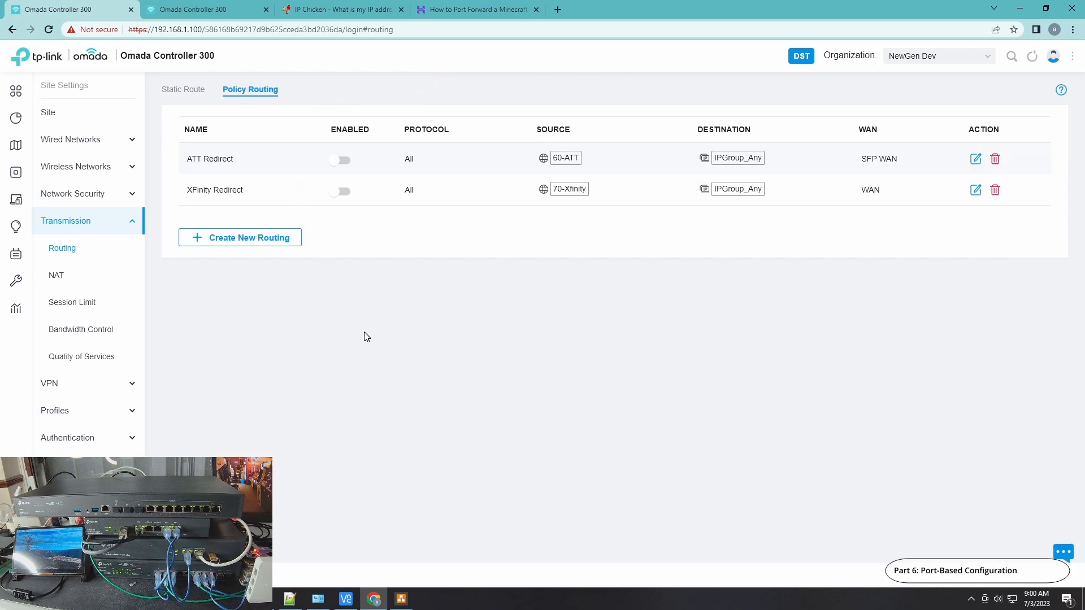
Start a new policy routing rule named "Web Redirect" that applies to all protocols
left_click(233, 237)
left_click(357, 148)
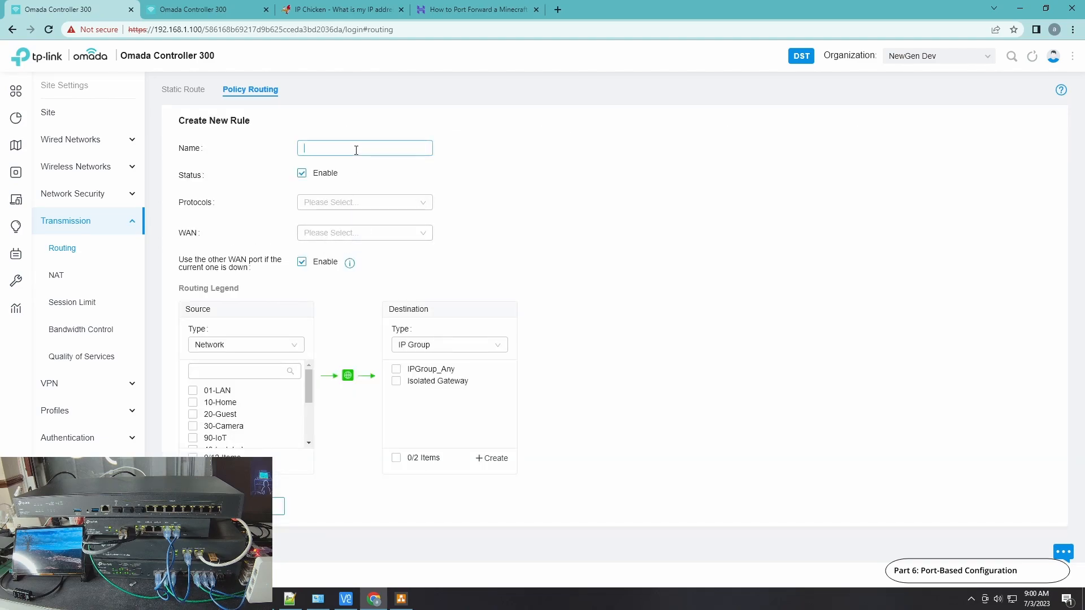
type("We")
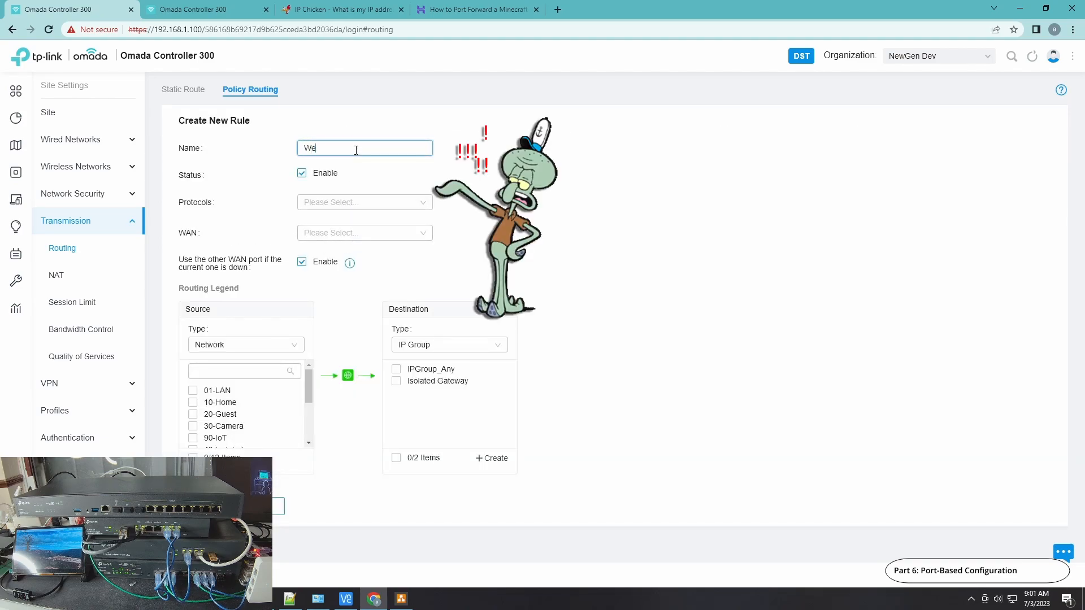
type("b Redirect")
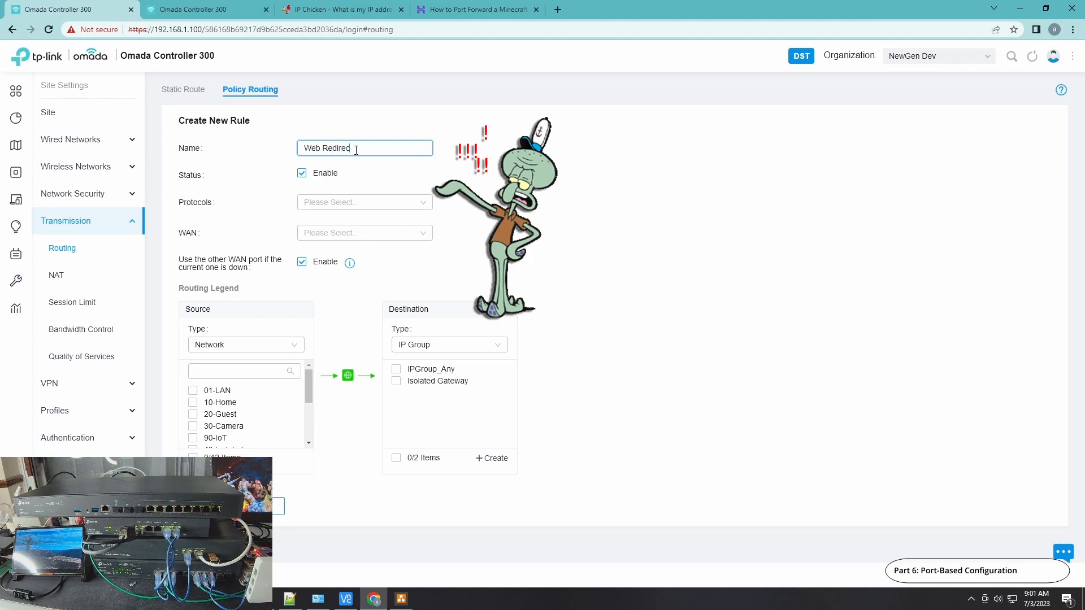
left_click(327, 205)
left_click(331, 342)
left_click(579, 253)
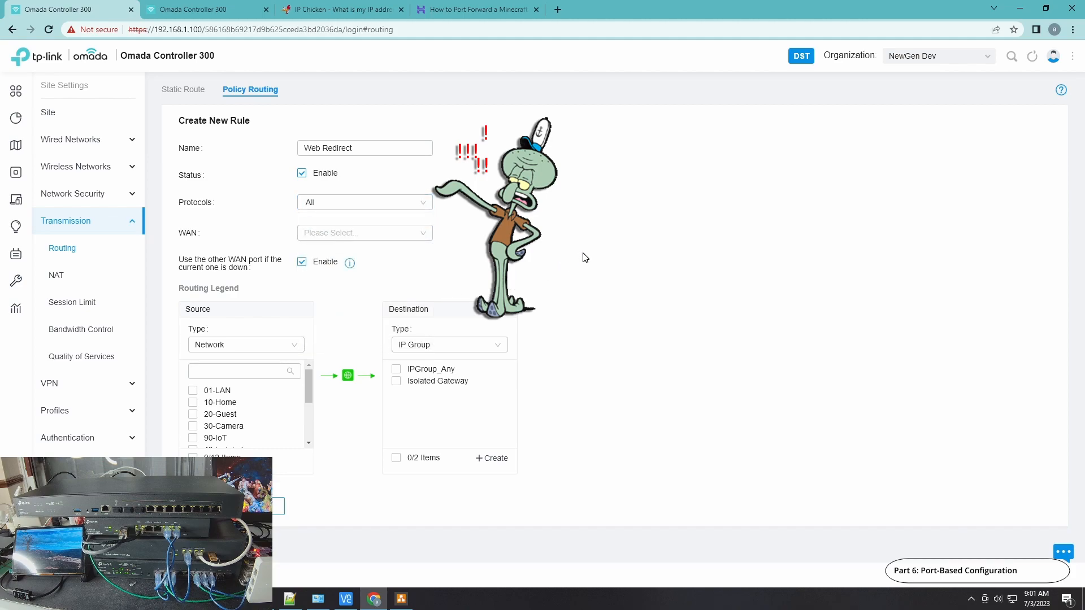
Route the Web Redirect rule through WAN and disable its fallback to the other WAN port
left_click(418, 237)
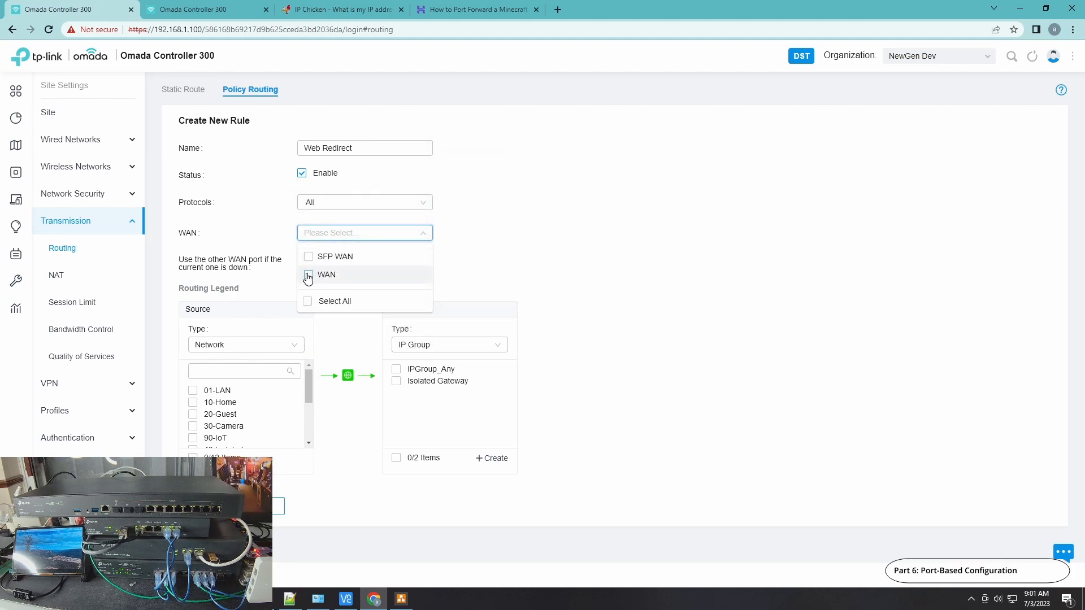
left_click(382, 273)
left_click(580, 254)
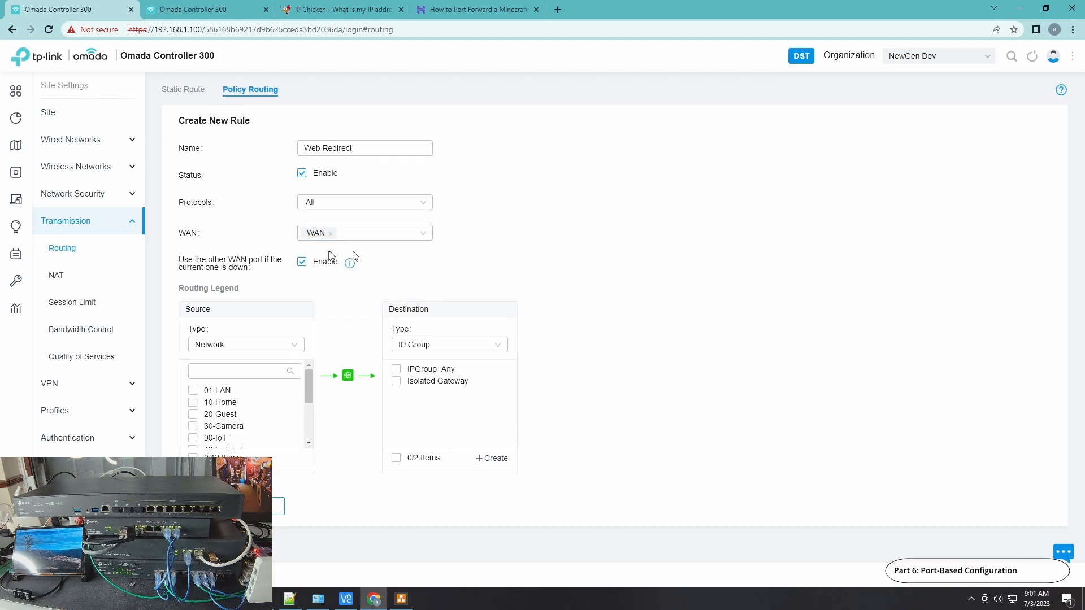
left_click(308, 267)
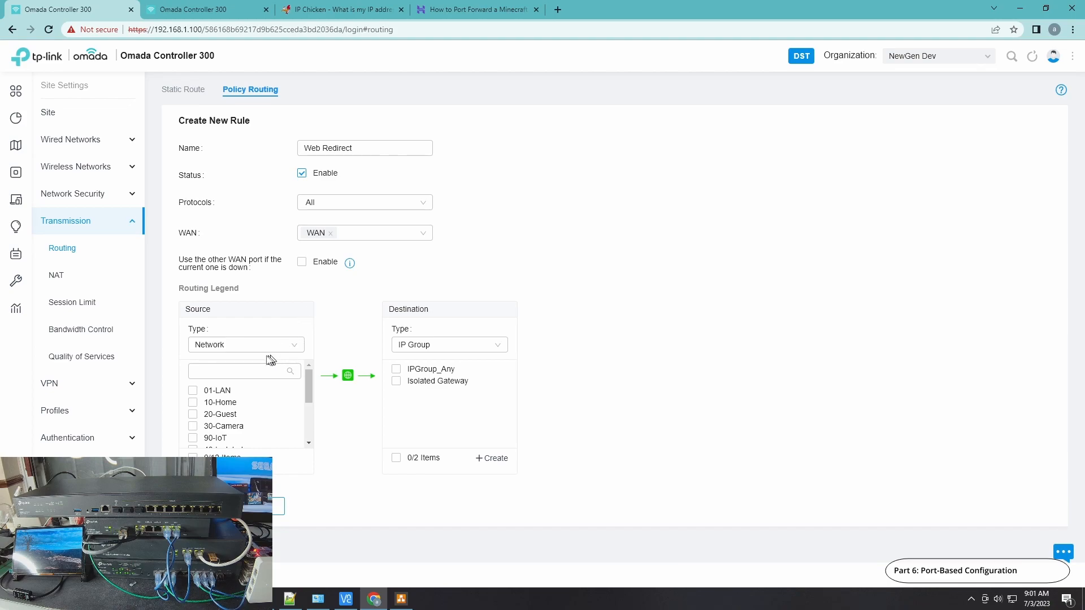
Set the rule's source type to IP Group and select IPGroup_Any as the source
left_click(230, 351)
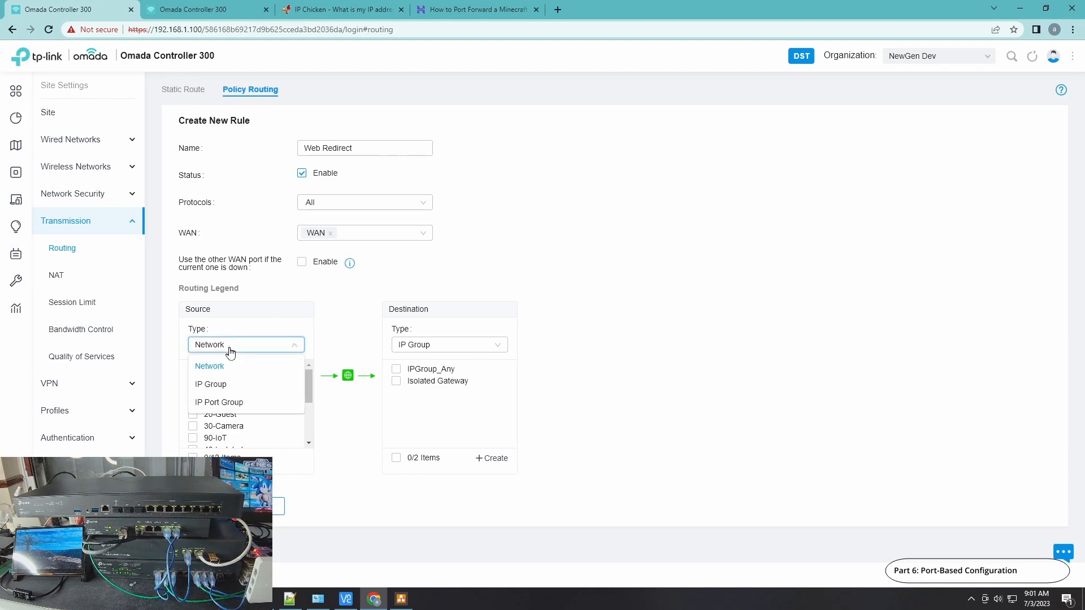
left_click(222, 385)
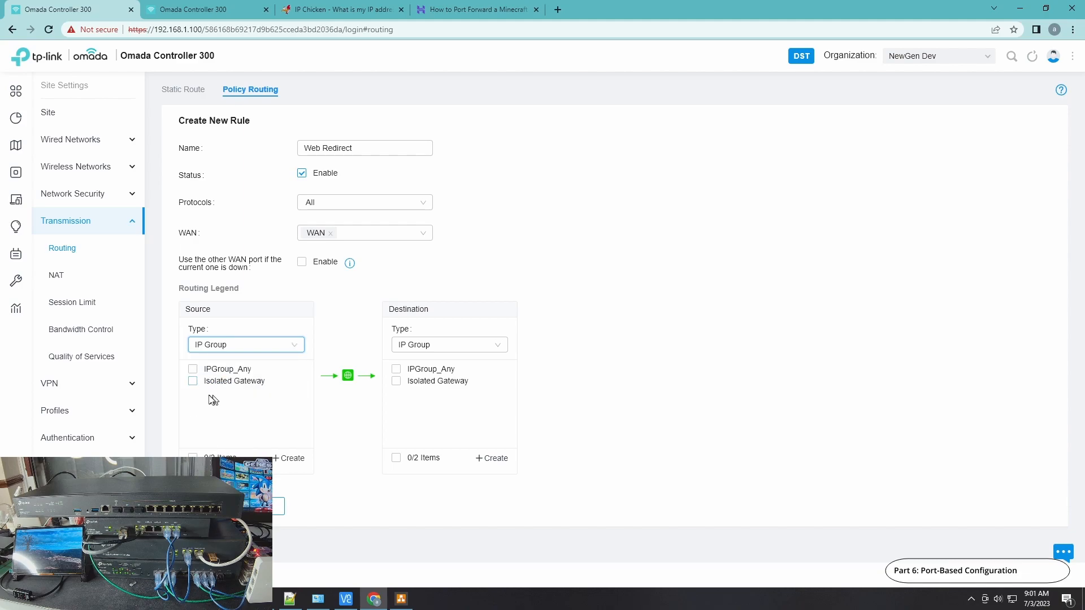
left_click(192, 370)
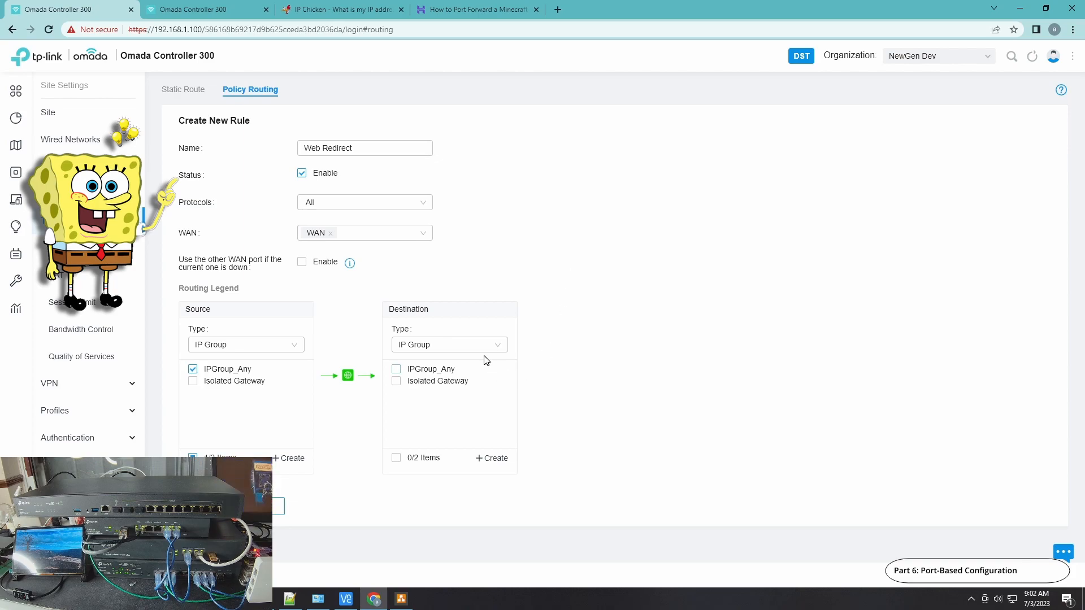
Set the rule's destination type to IP Port Group and start a new group named "Web Port"
left_click(496, 346)
left_click(421, 387)
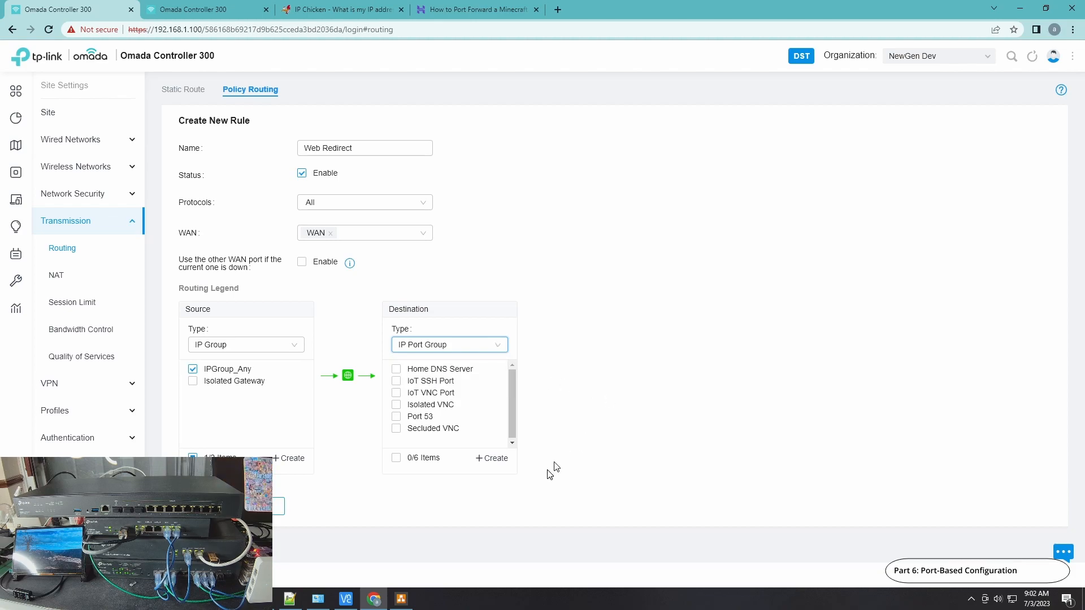
left_click(491, 461)
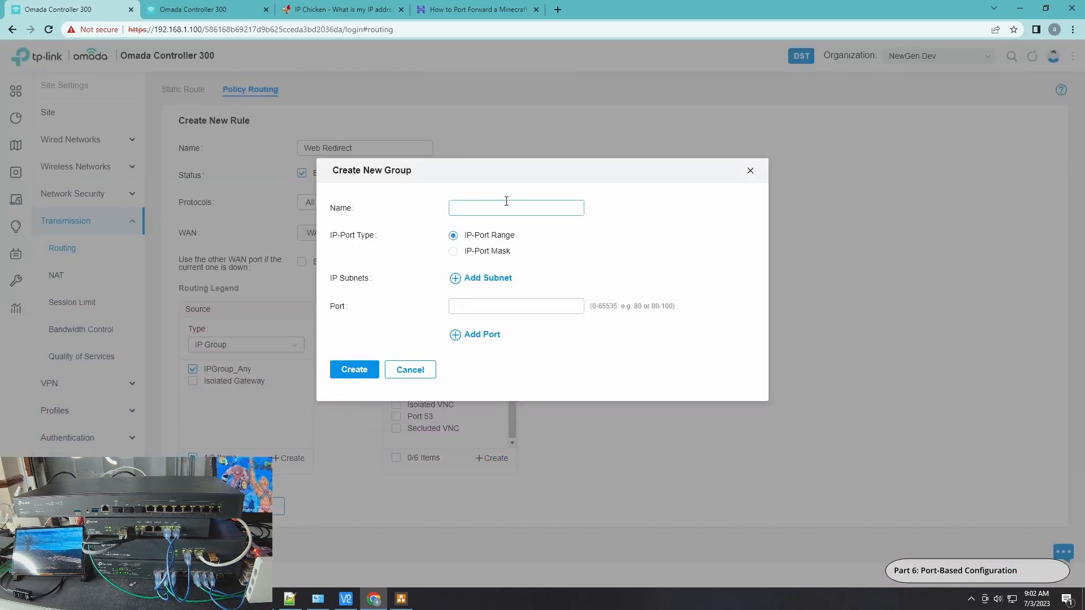
left_click(500, 210)
type("Web Port")
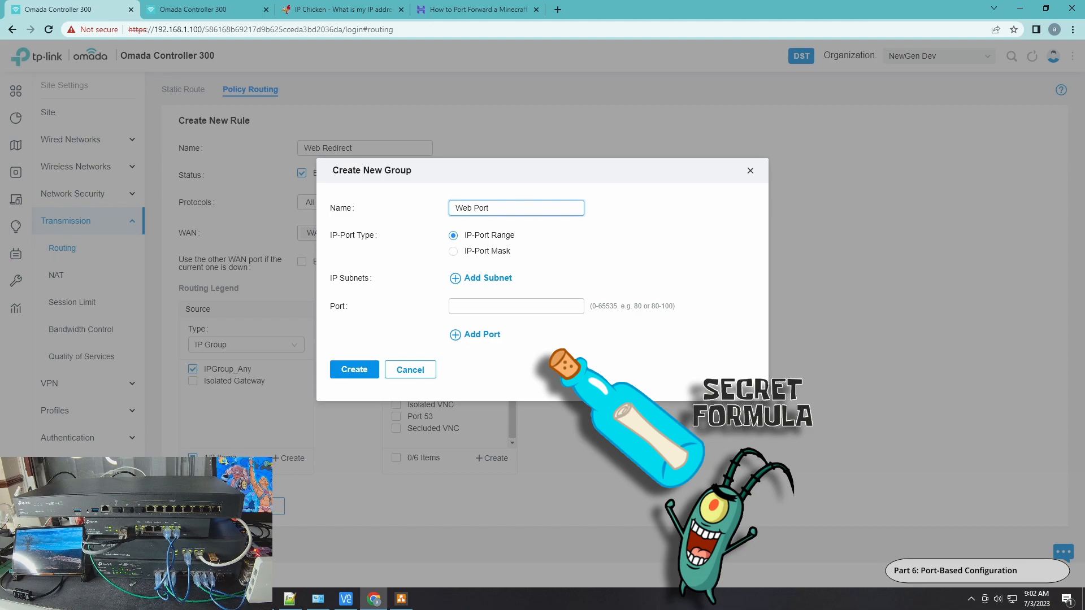
Add ports 80 and 443 to the Web Port group and create the group
left_click(537, 306)
type("80")
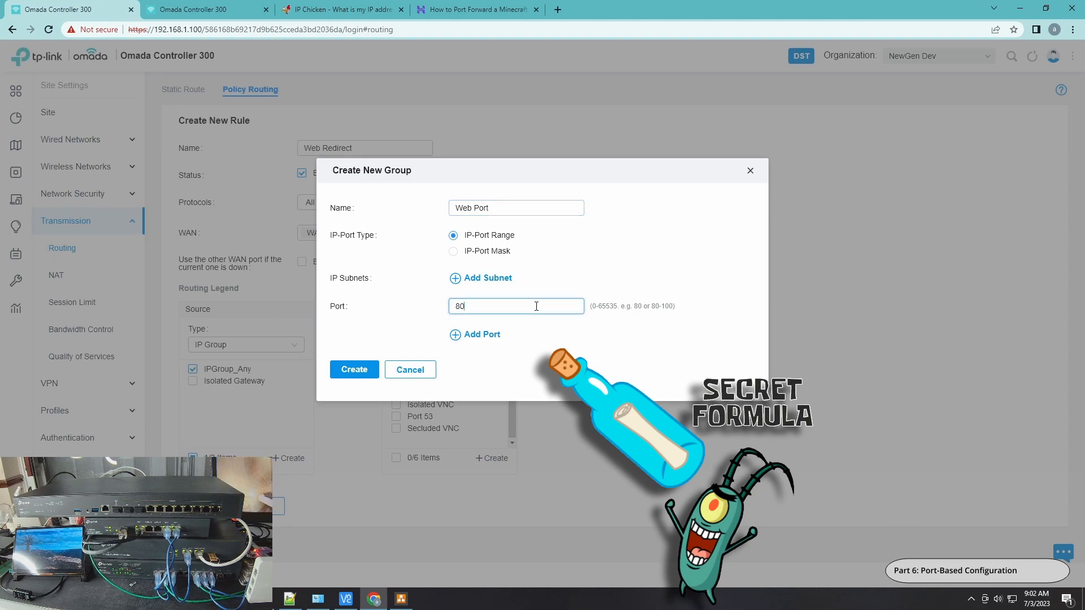
left_click(480, 334)
left_click(518, 318)
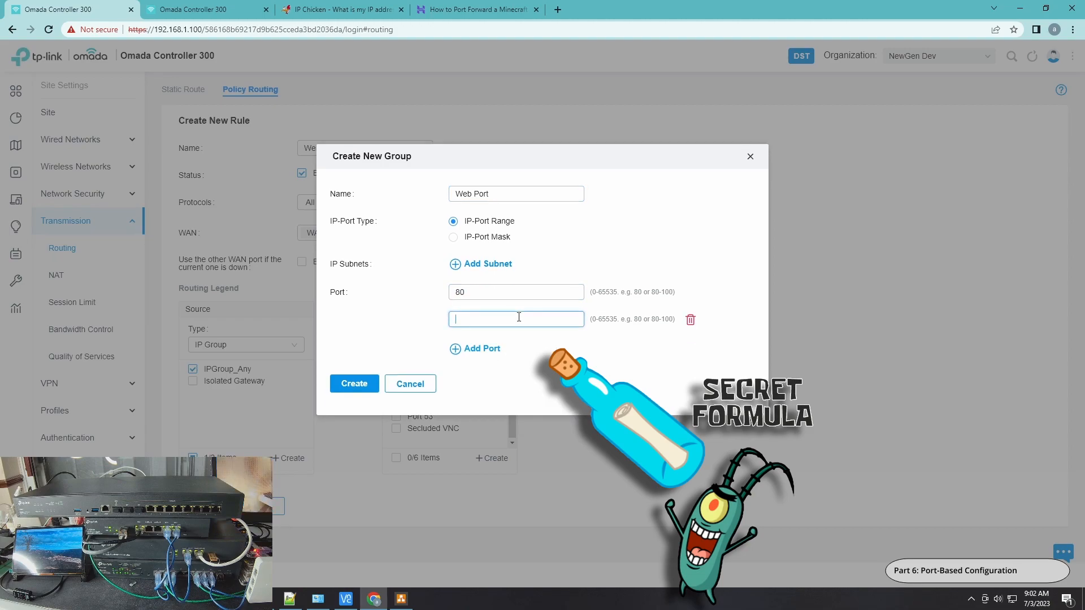
type("443")
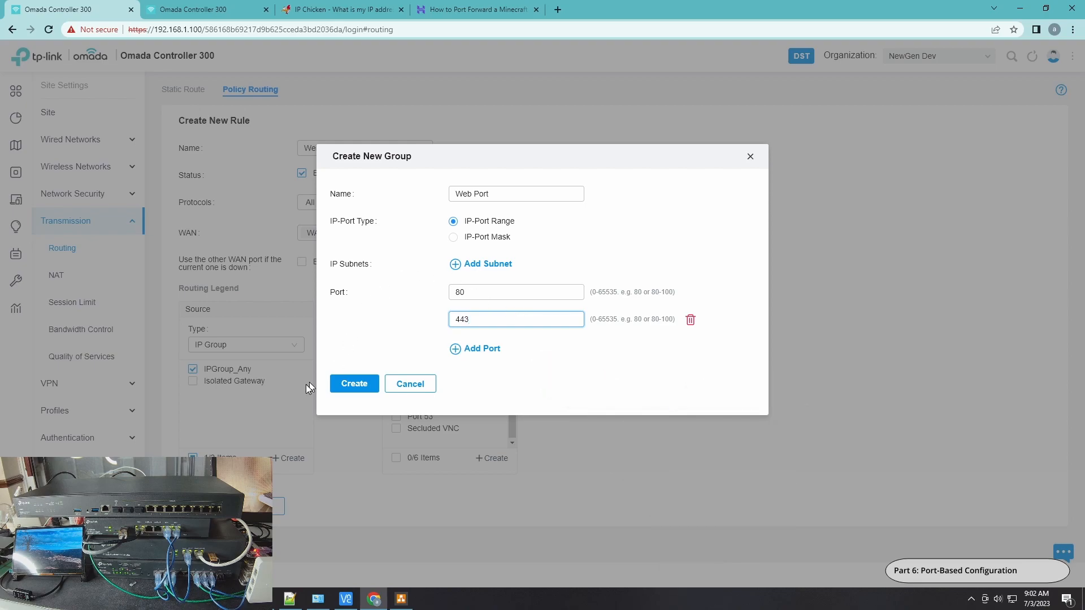
left_click(344, 387)
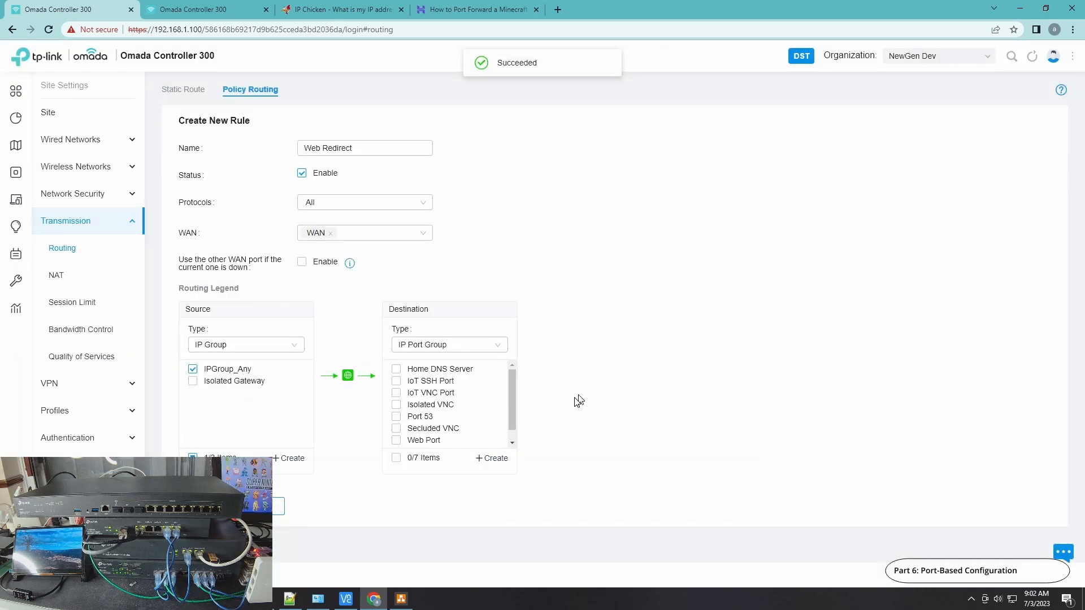
Select Web Port as the destination and create the Web Redirect rule
scroll(518, 406, "down", 1)
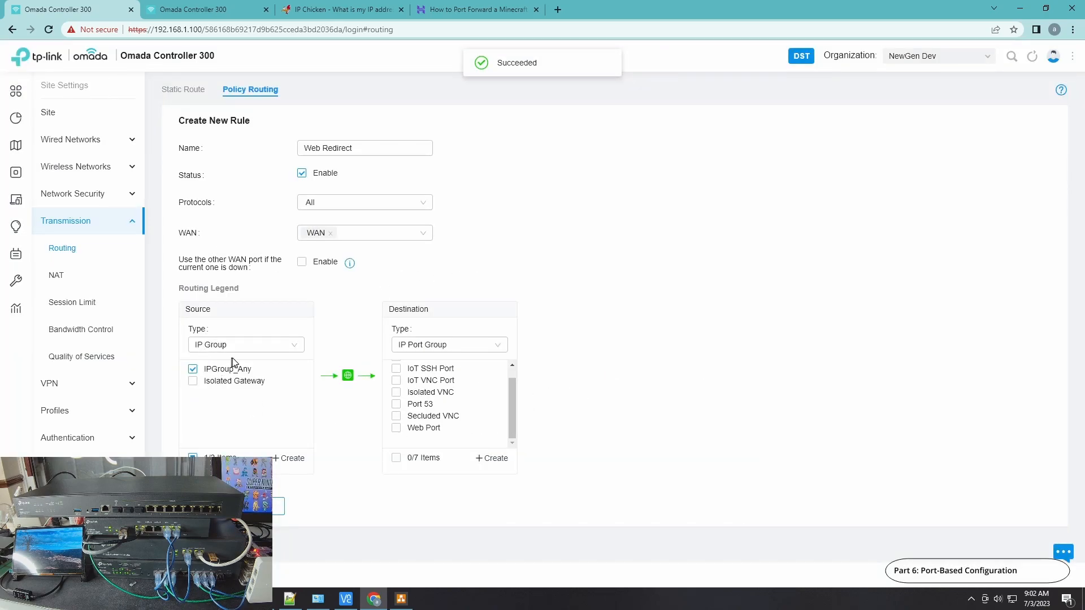
left_click(397, 429)
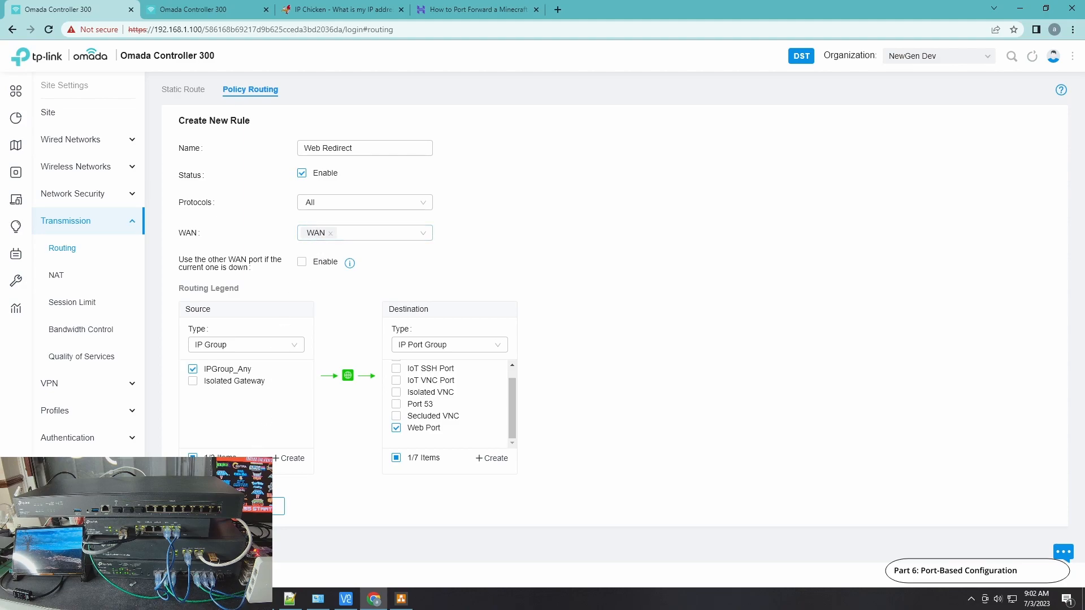
left_click(202, 506)
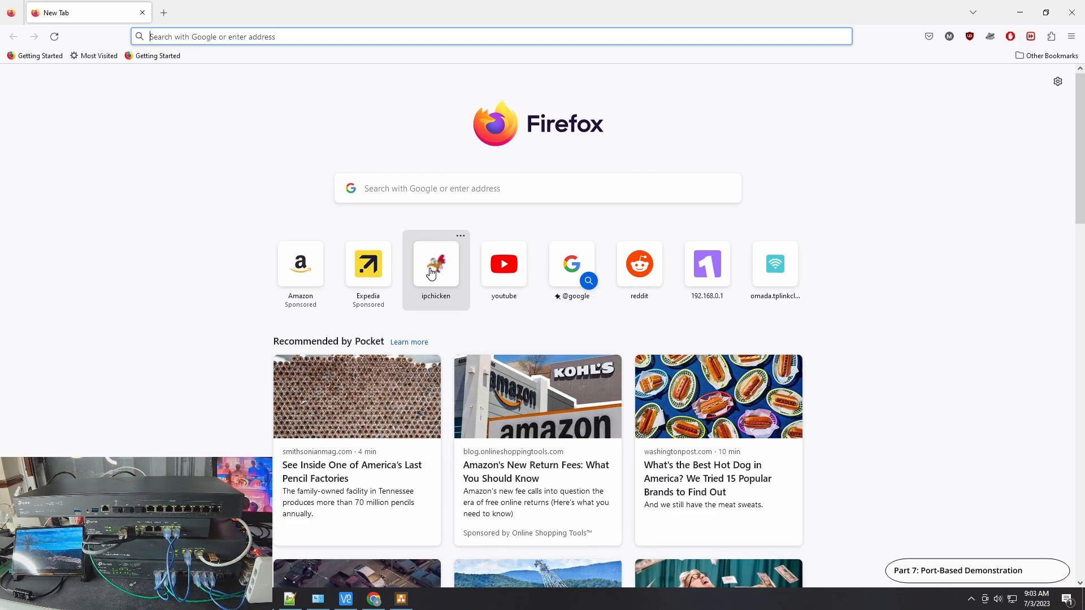
In Firefox, check the public IP address on IP Chicken with the Web Redirect rule enabled, and close the browser
left_click(431, 273)
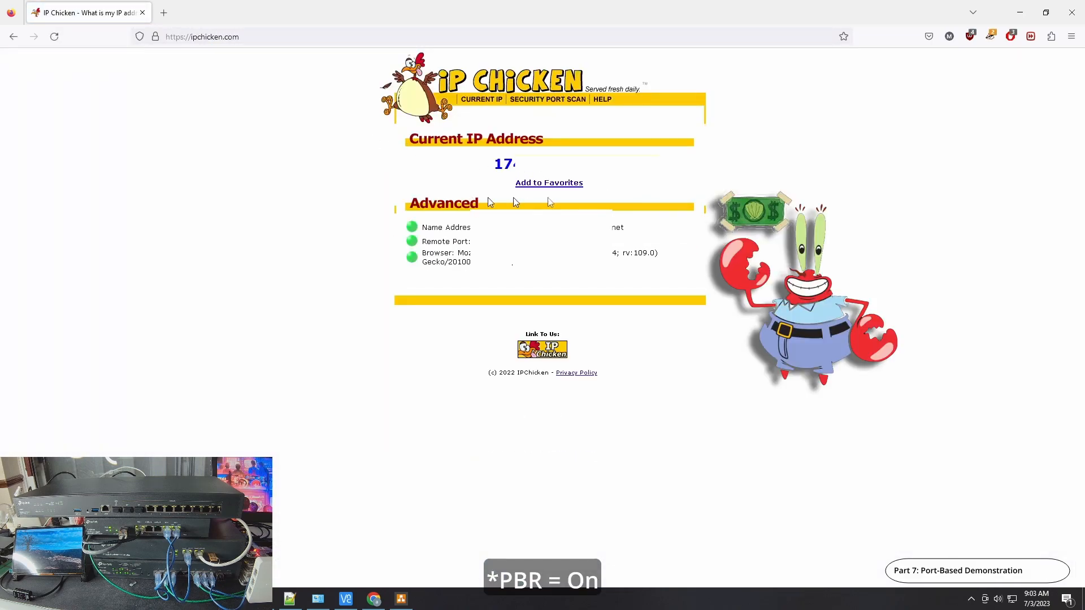
left_click(1068, 26)
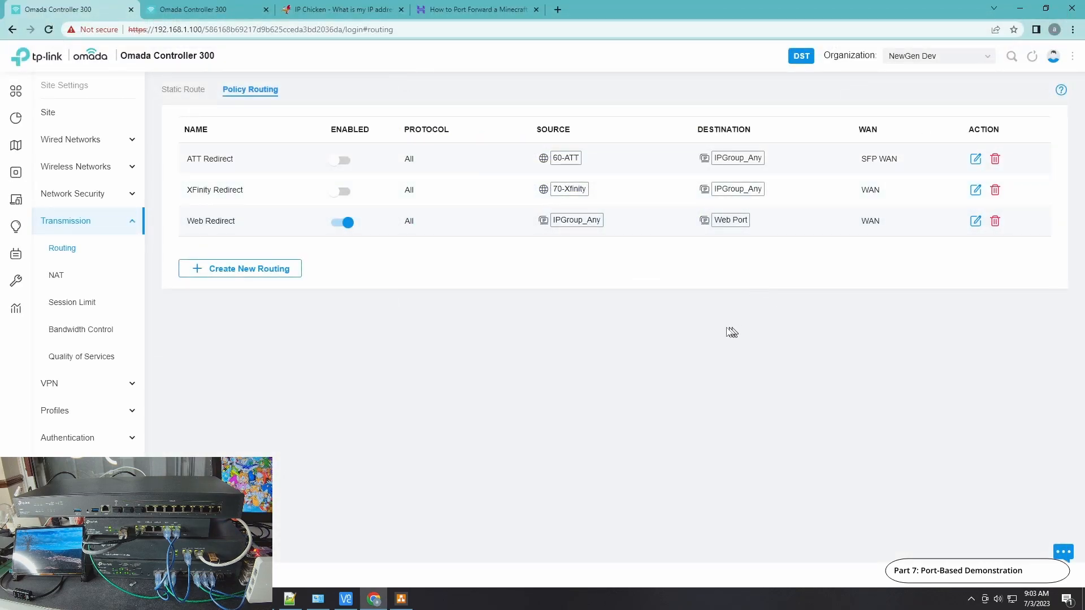
Disable the Web Redirect rule in the Omada controller and check the public IP address on IP Chicken in Firefox
left_click(343, 224)
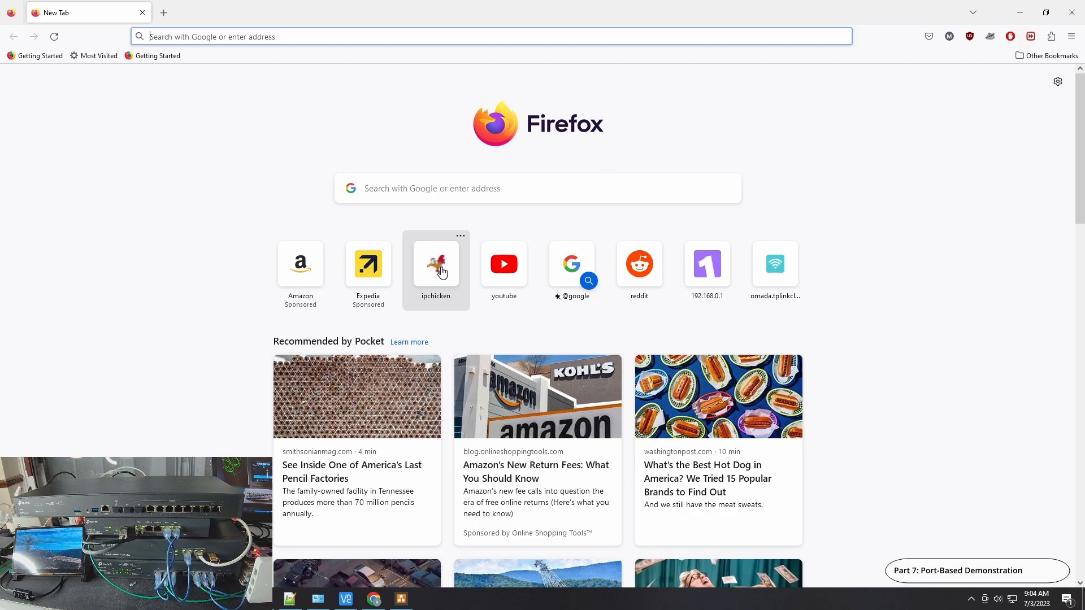
left_click(443, 273)
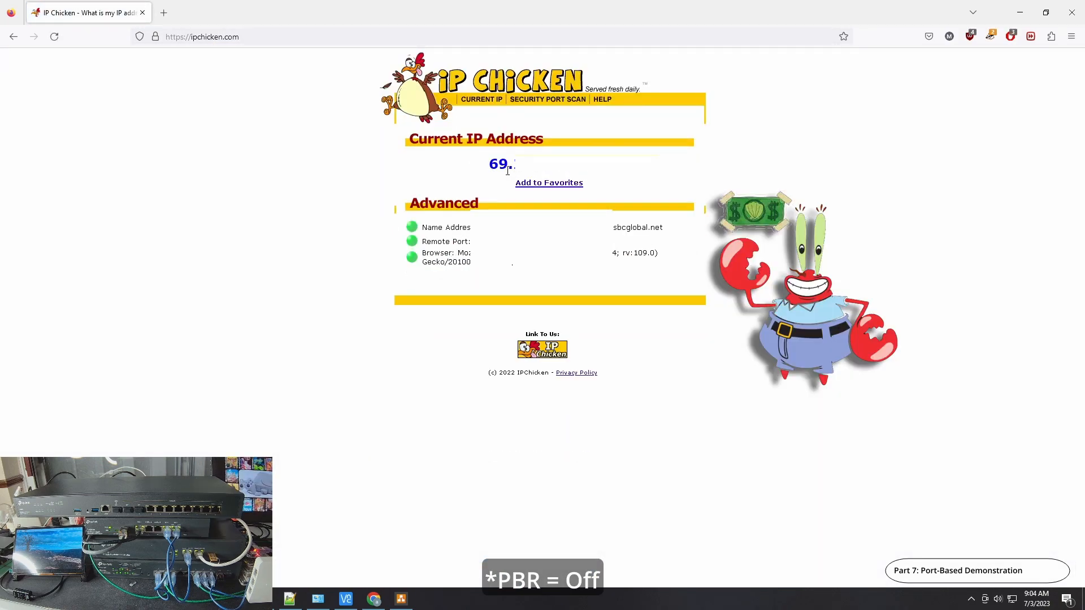
left_click(1070, 20)
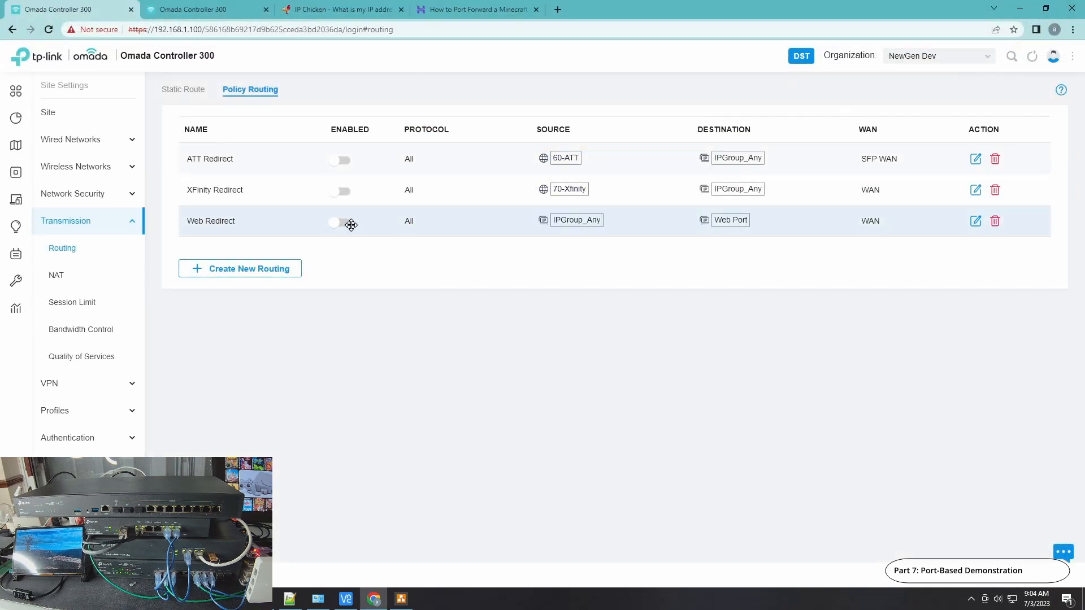
Re-enable the Web Redirect rule in the Omada controller and recheck the public IP address on IP Chicken in Firefox
left_click(346, 227)
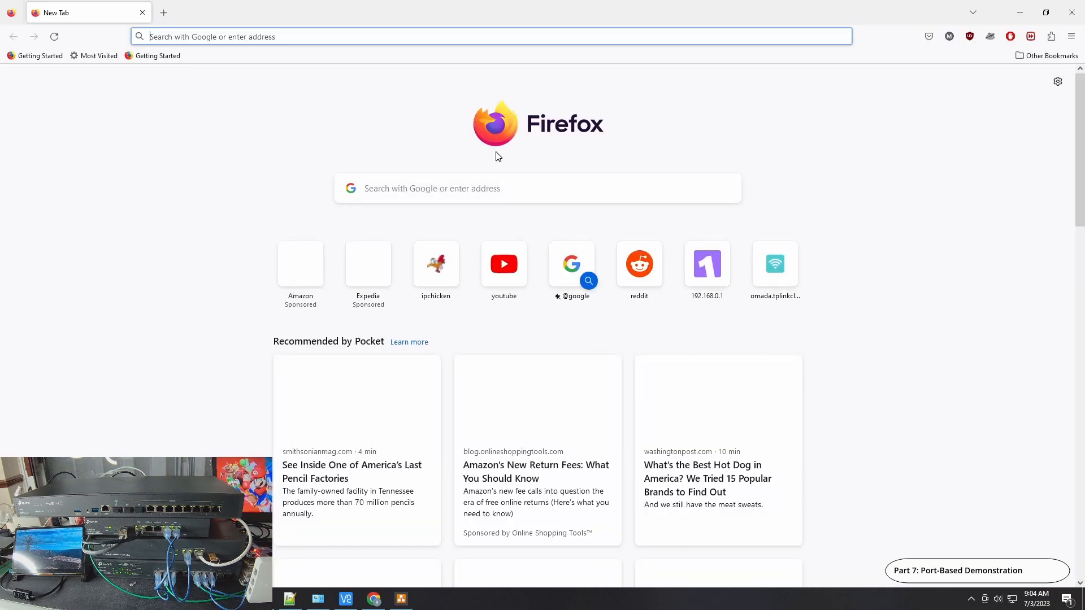
left_click(433, 272)
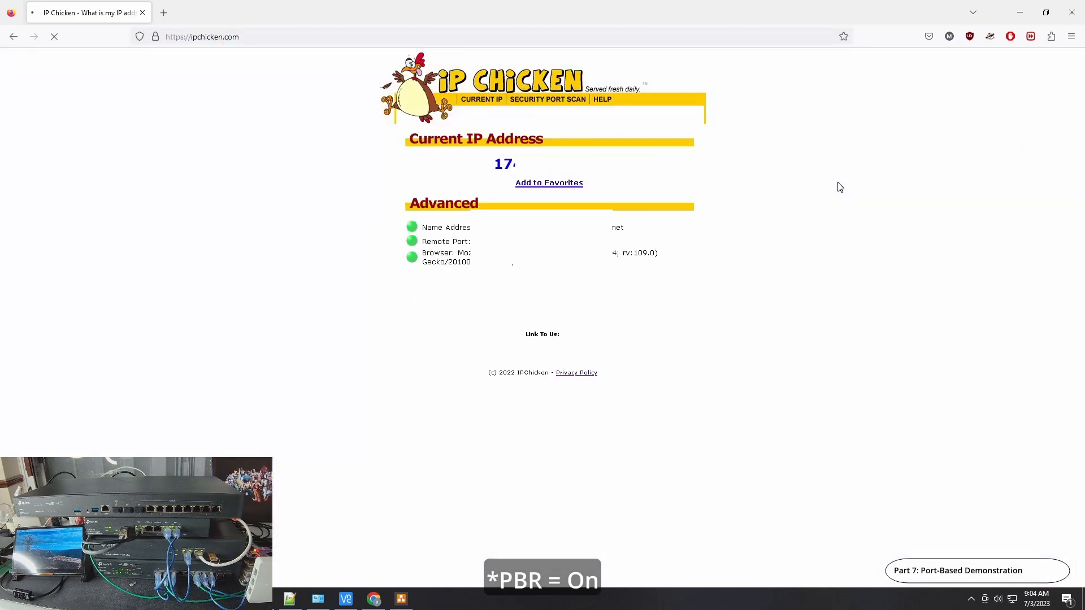
left_click(1073, 15)
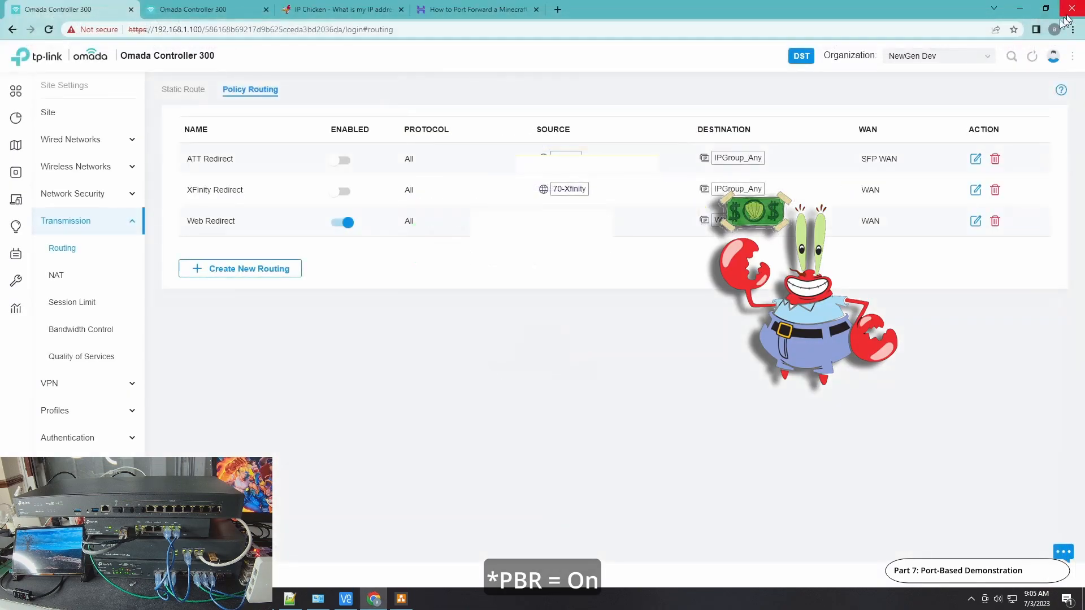
Disable the Web Redirect rule again, recheck the public IP address on IP Chicken, and return to the controller's policy routing list
left_click(338, 225)
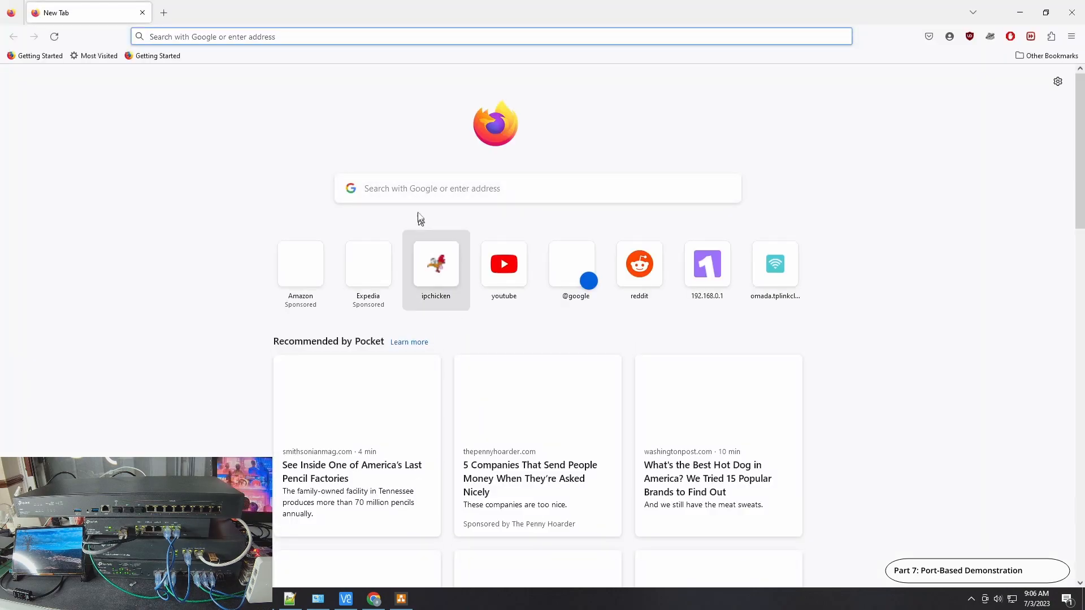
left_click(438, 275)
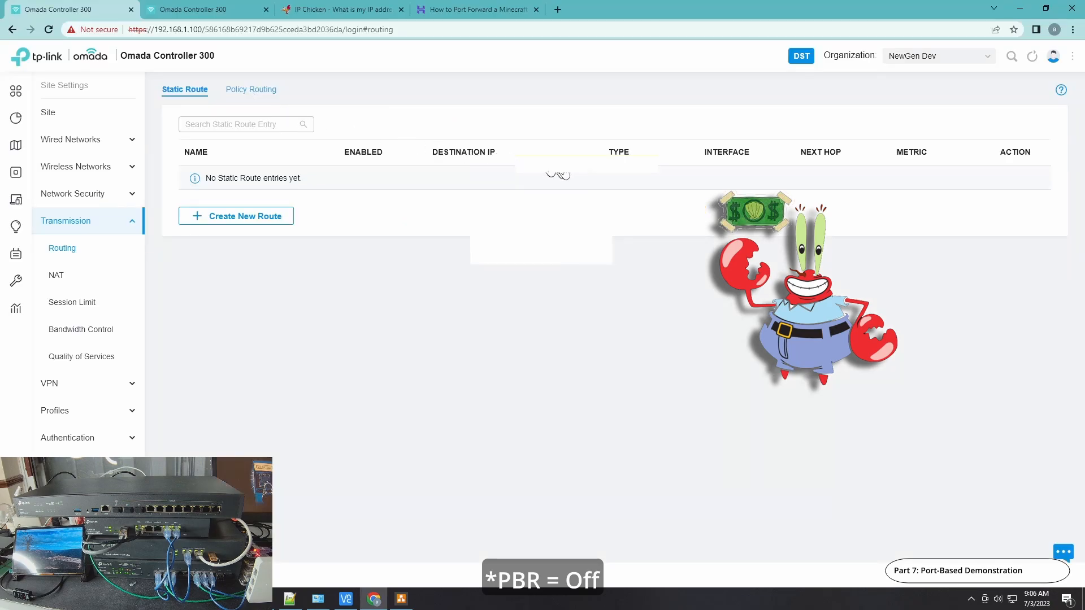
left_click(251, 89)
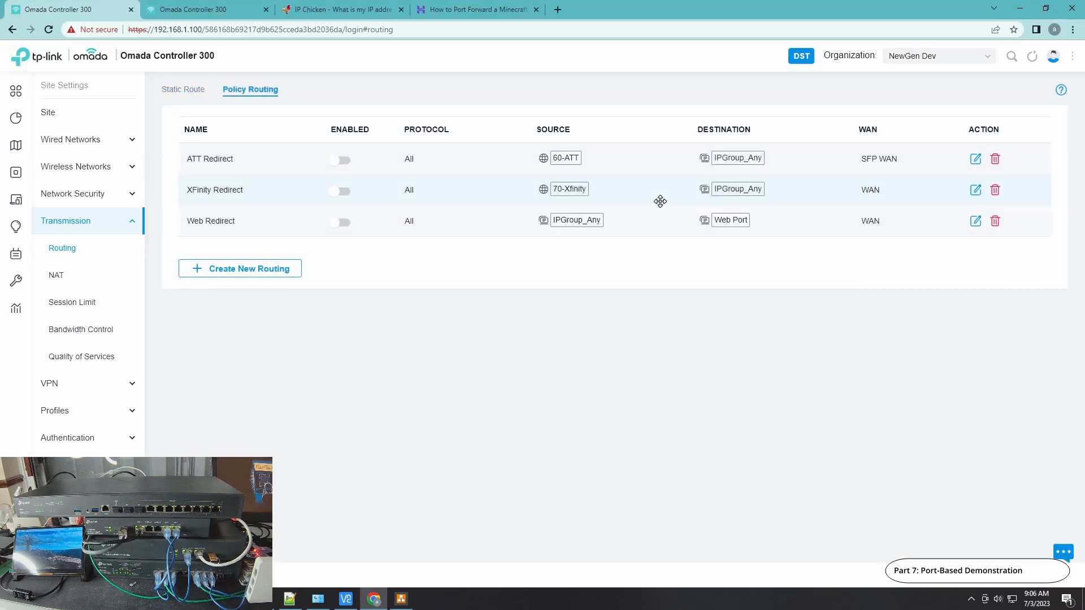